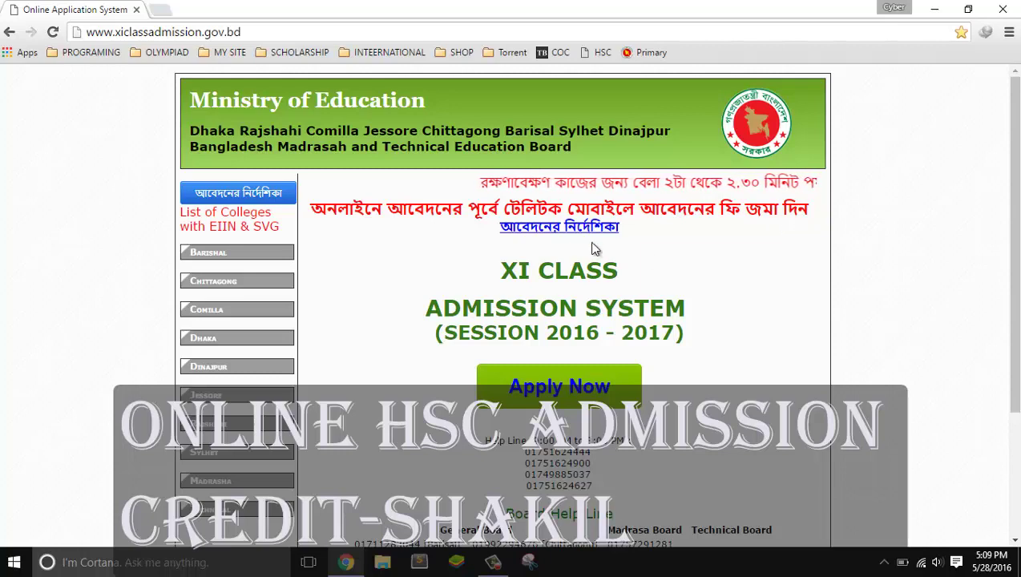
# Scroll down the XI Class Admission home page for session 2016 - 2017
pyautogui.scroll(-1, 1017, 185)
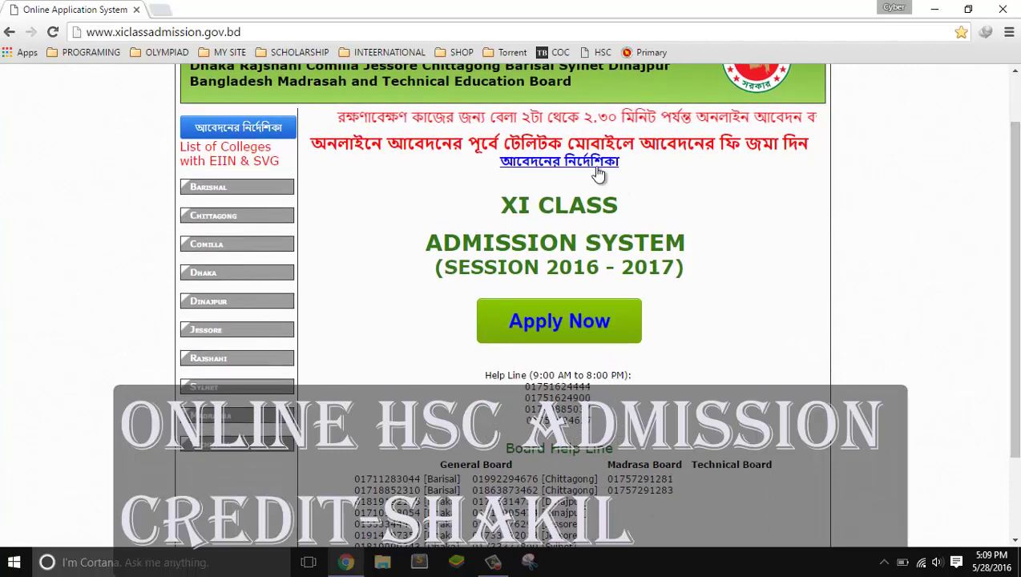
pyautogui.click(536, 163)
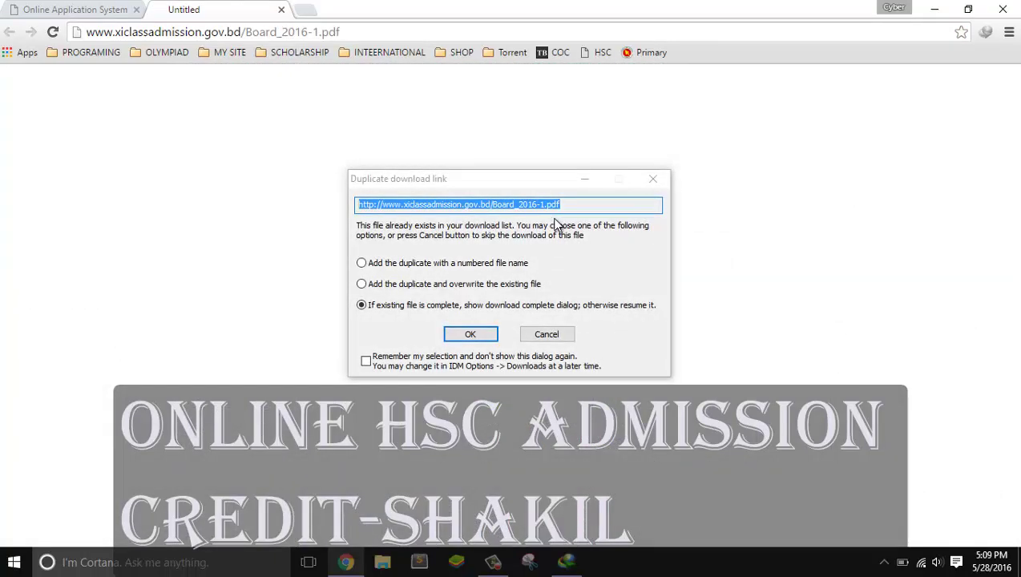
pyautogui.click(553, 334)
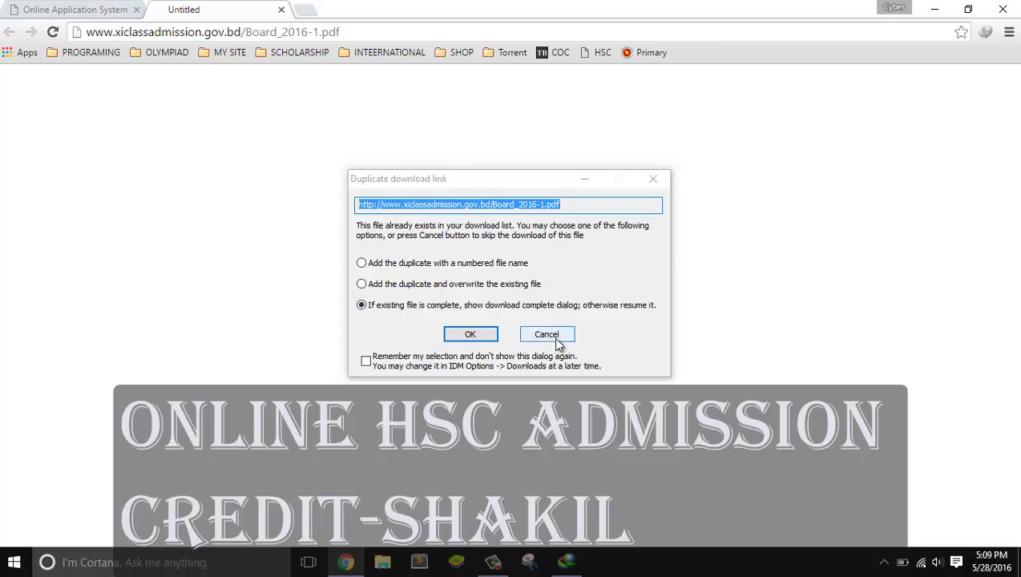
pyautogui.click(278, 9)
pyautogui.scroll(-3, 560, 304)
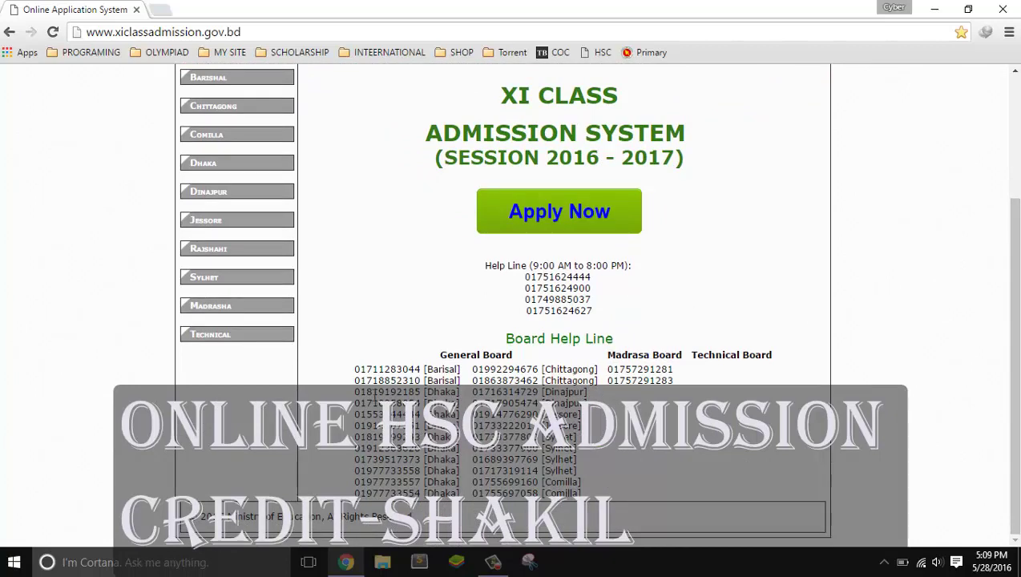
pyautogui.scroll(5, 606, 250)
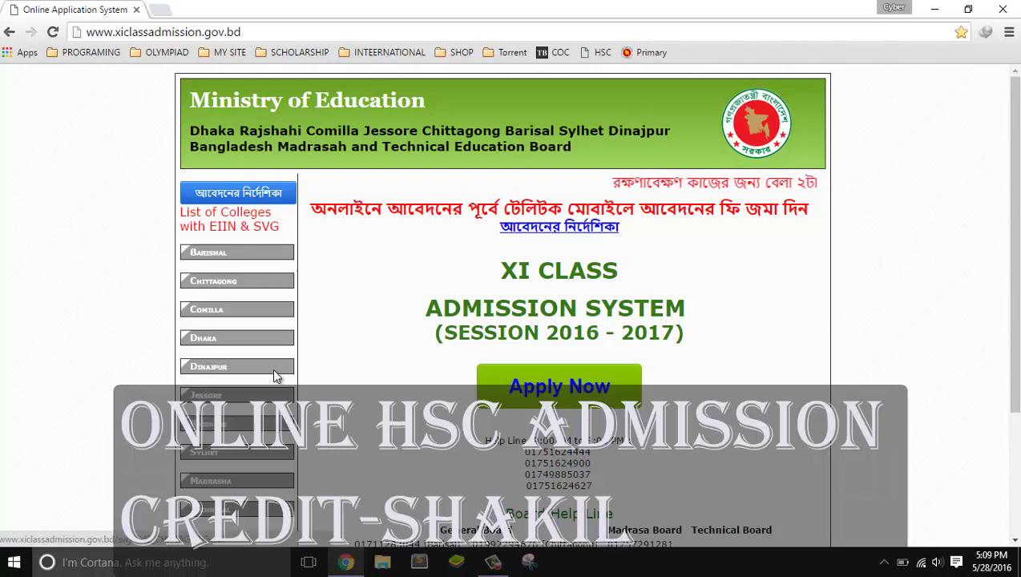
# Open the online application form and enter the SSC roll number with Rajshahi board
pyautogui.click(514, 382)
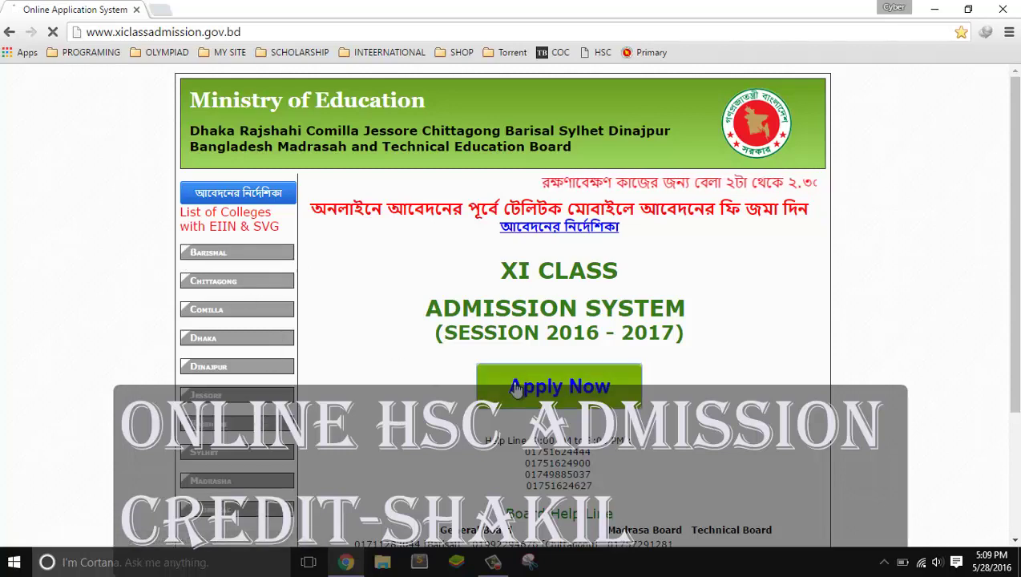
pyautogui.click(270, 370)
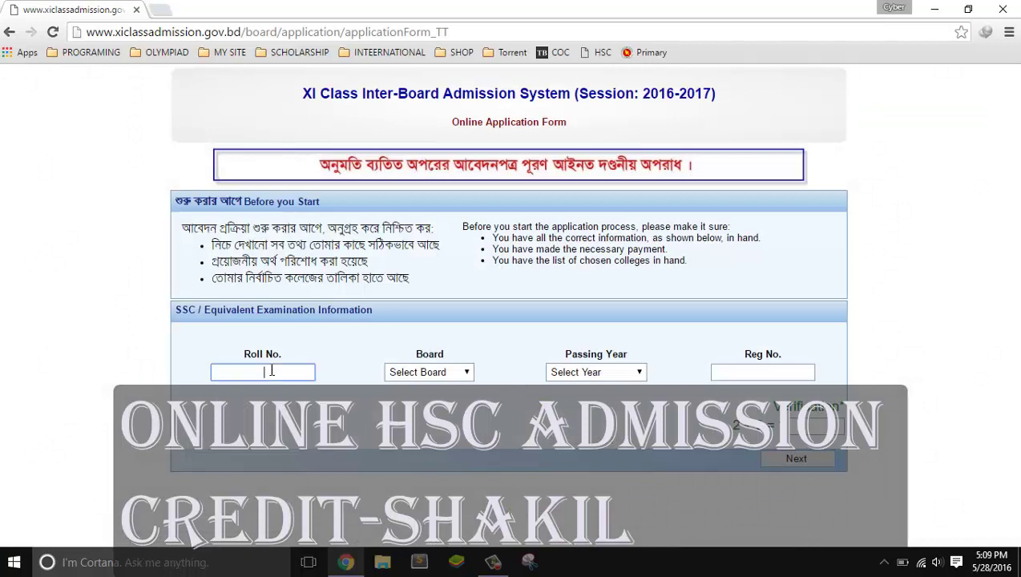
pyautogui.click(441, 374)
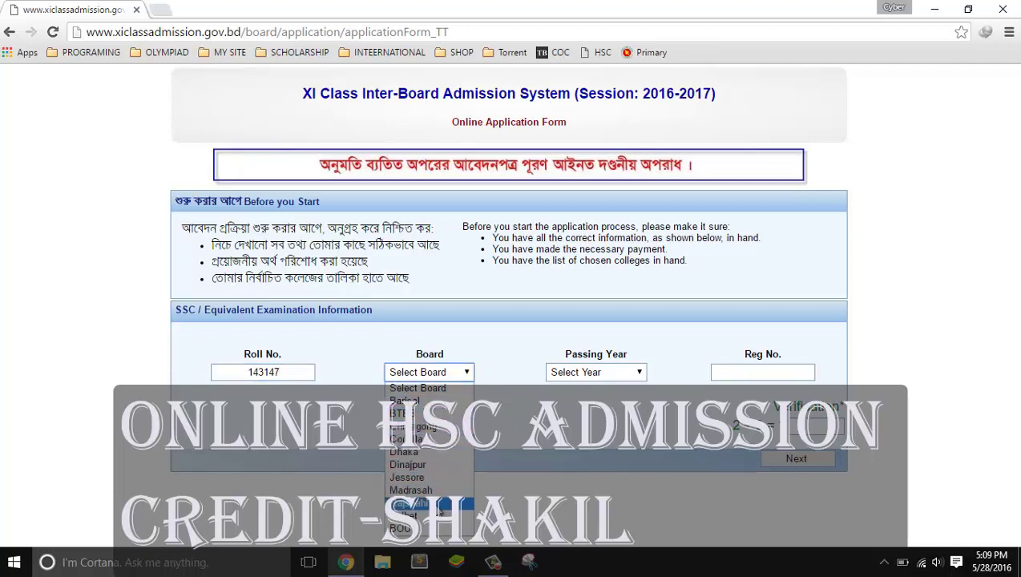
pyautogui.click(438, 505)
# Choose passing year 2015, enter the registration number, answer the verification and submit
pyautogui.click(630, 376)
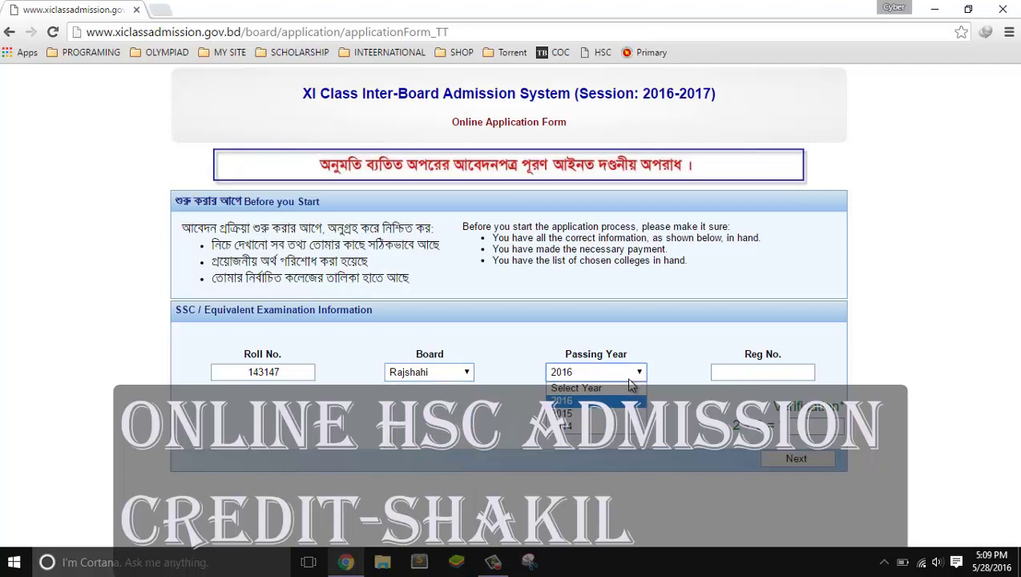
pyautogui.click(615, 414)
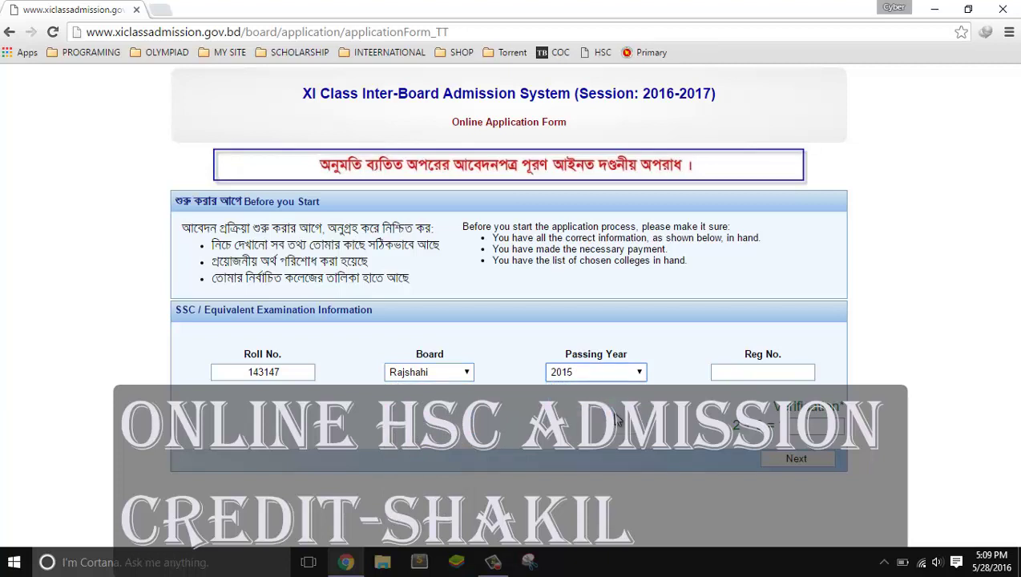
pyautogui.click(720, 372)
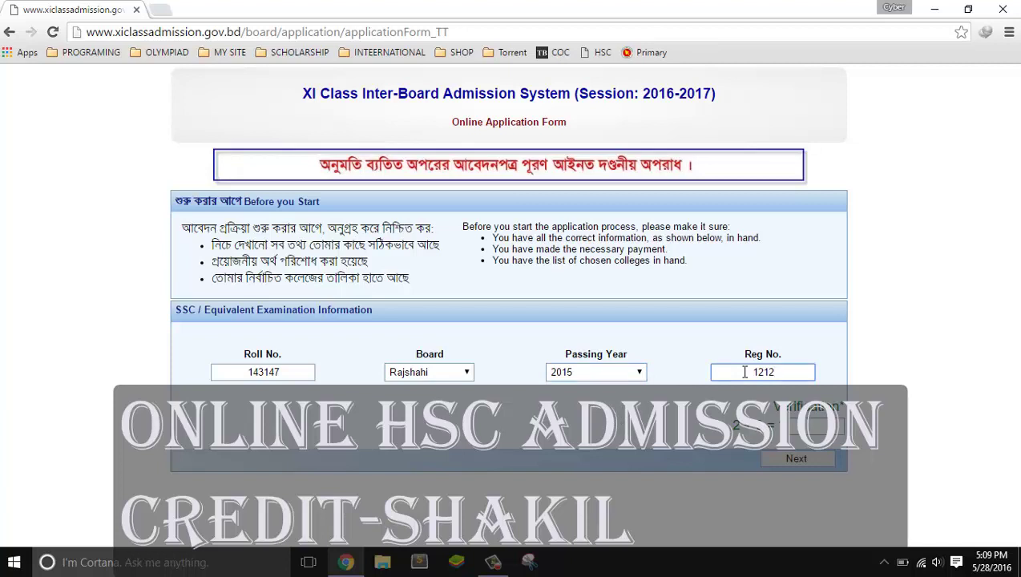
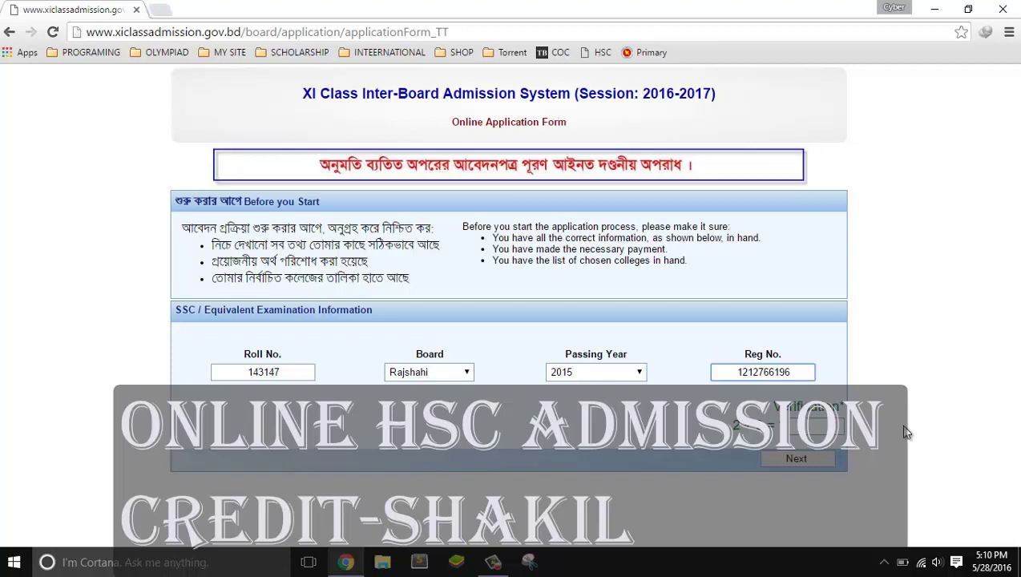
pyautogui.click(823, 423)
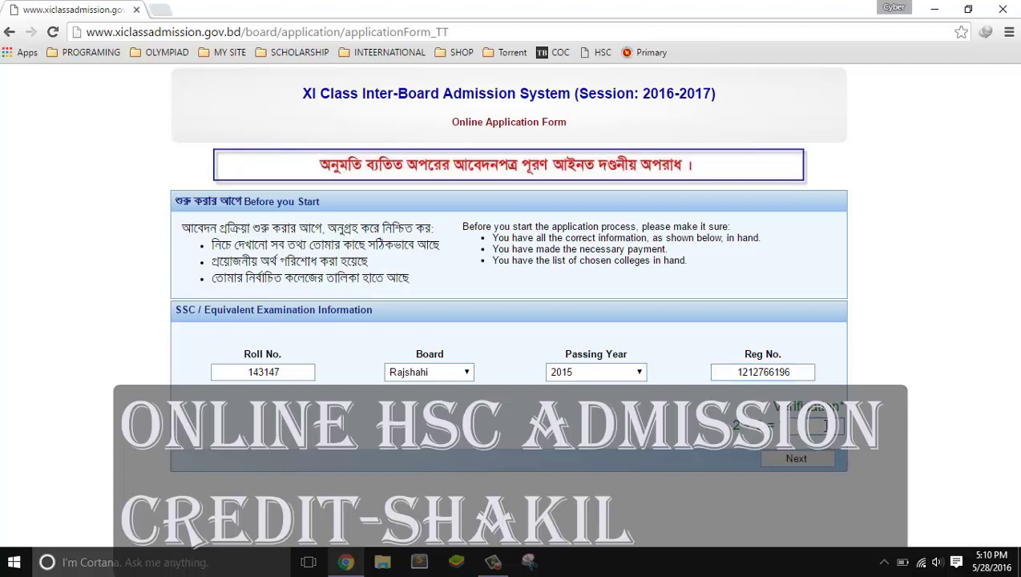
pyautogui.click(815, 461)
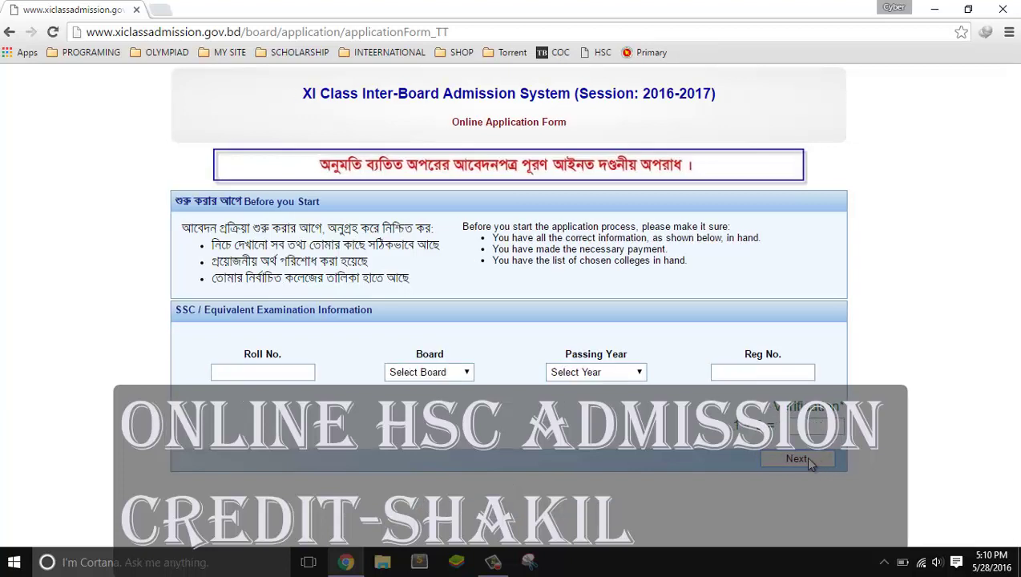
# Resubmit the roll number, Rajshahi board, year 2015, registration number and verification answer 3
pyautogui.click(307, 372)
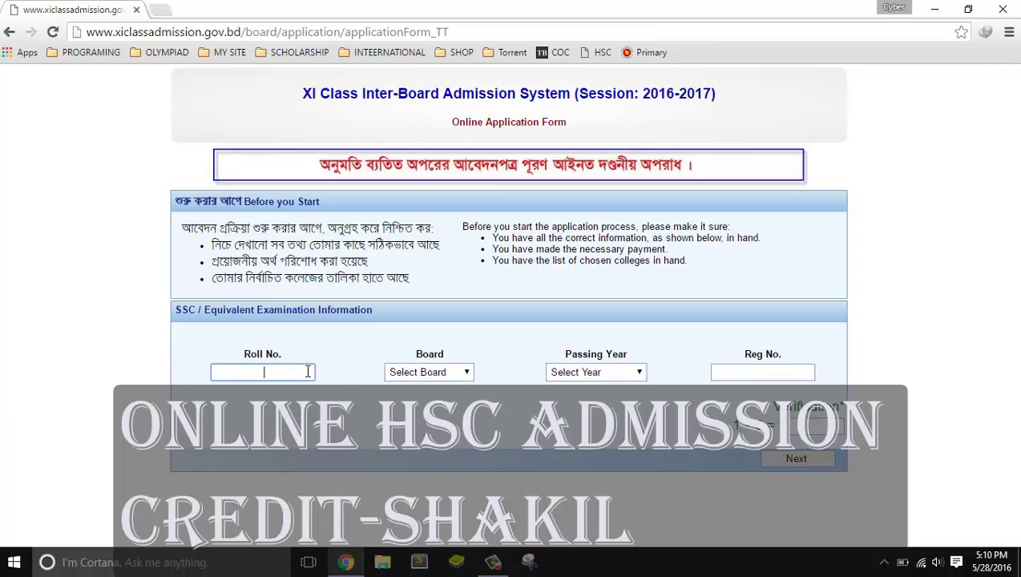
pyautogui.click(430, 371)
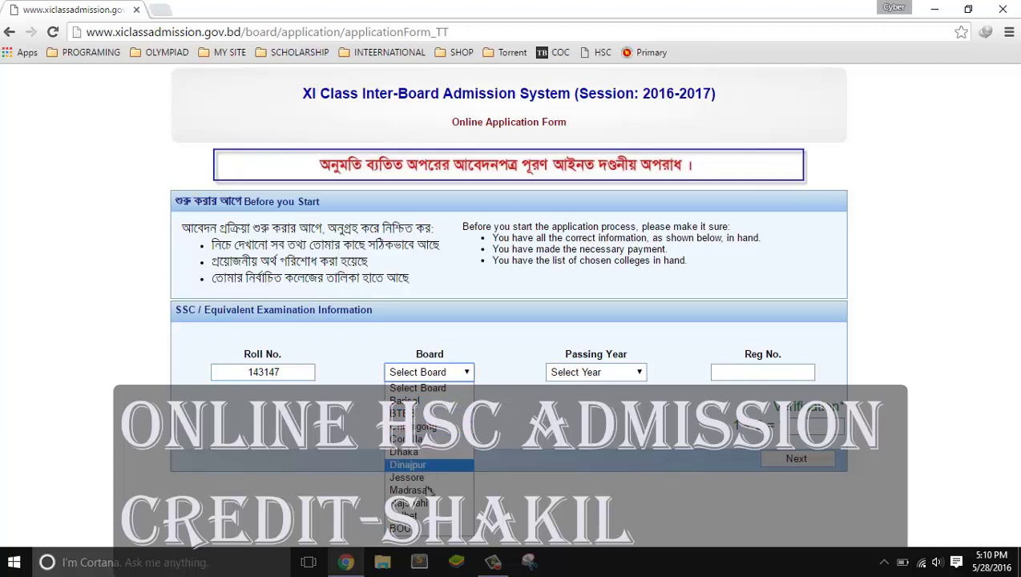
pyautogui.click(409, 503)
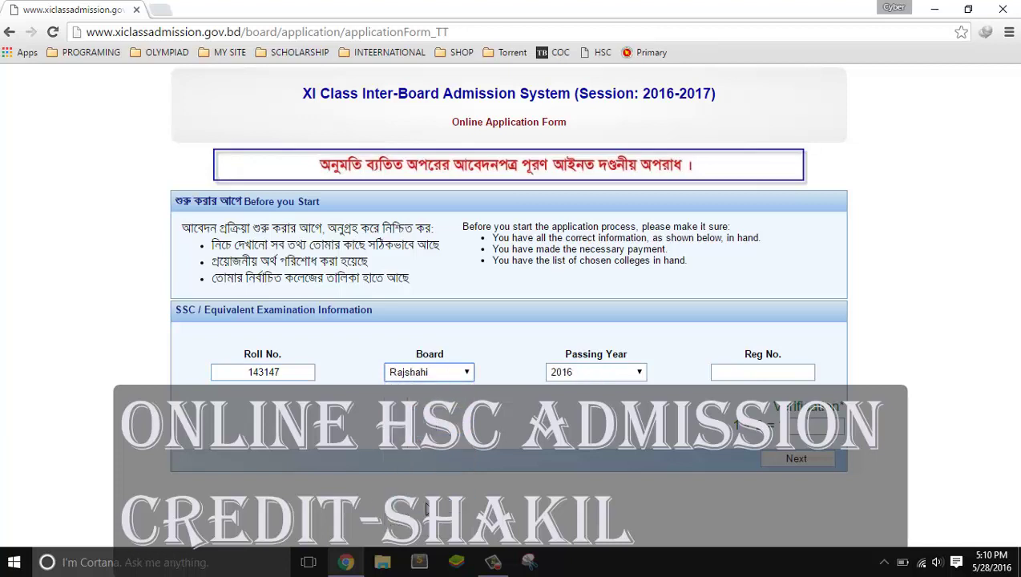
pyautogui.click(616, 372)
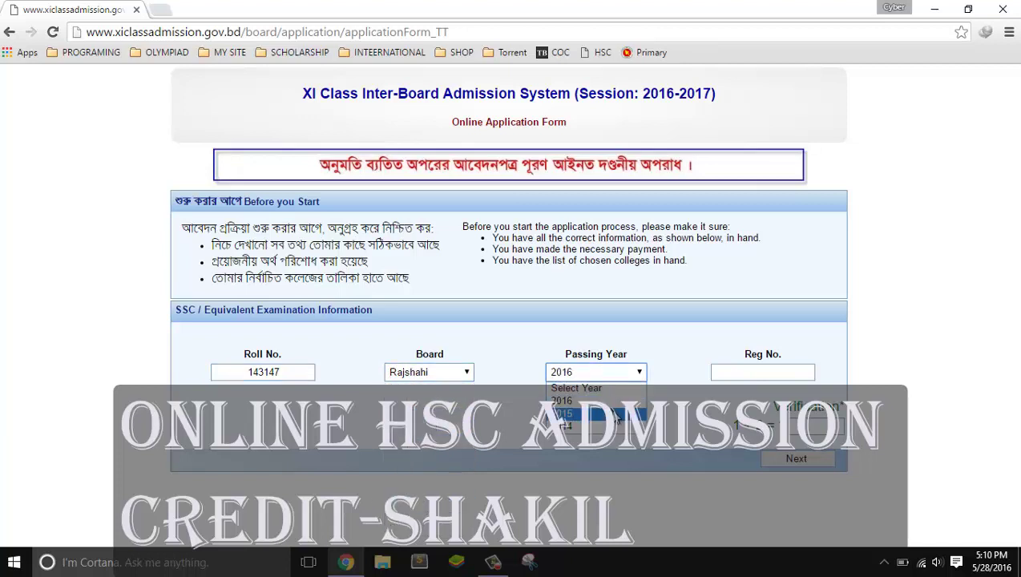
pyautogui.click(615, 414)
pyautogui.click(770, 372)
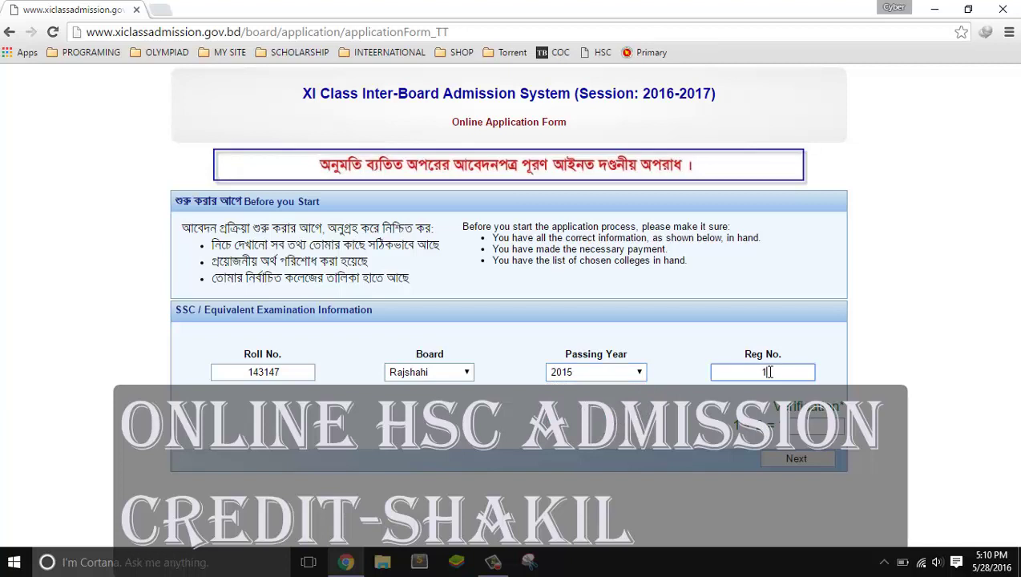
pyautogui.click(815, 425)
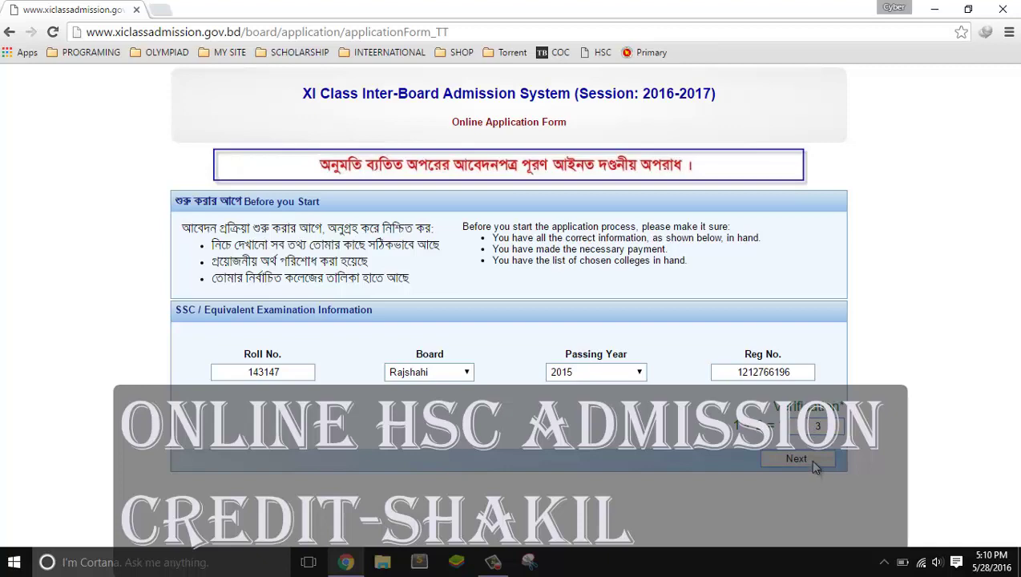
pyautogui.click(809, 458)
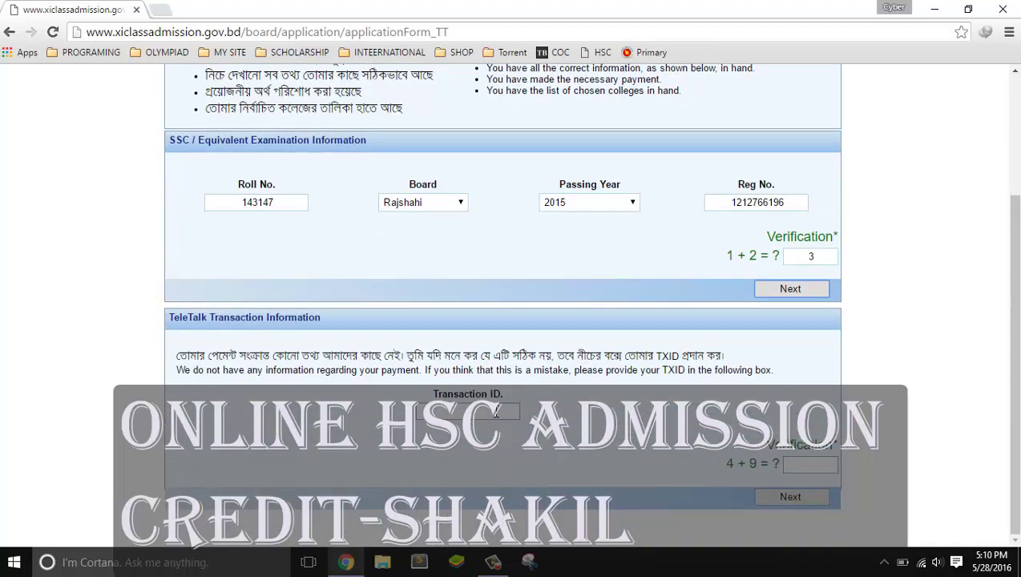
# Submit the TeleTalk transaction ID with verification answer 13 for payment checking
pyautogui.click(497, 411)
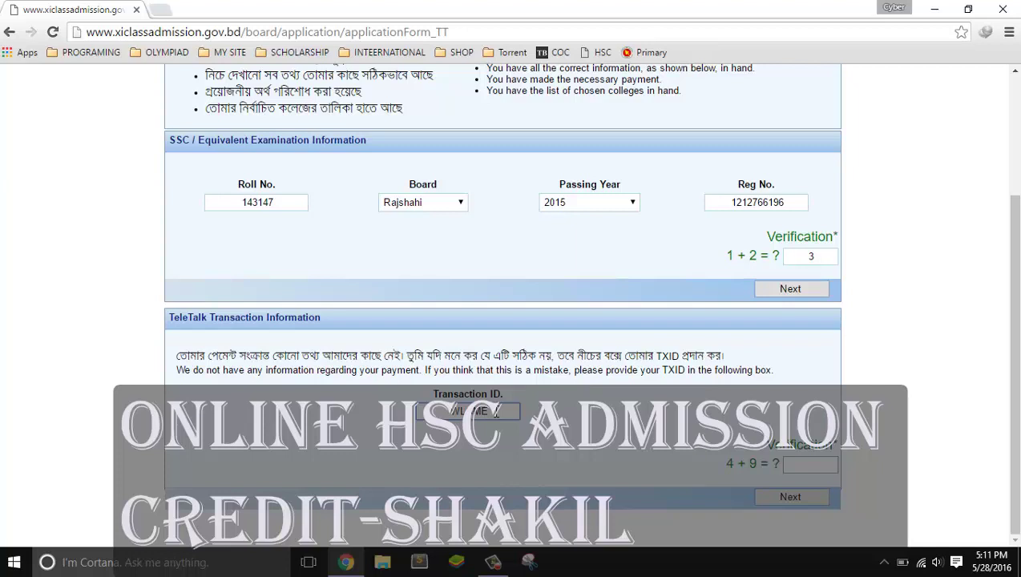
pyautogui.click(812, 462)
pyautogui.write('13')
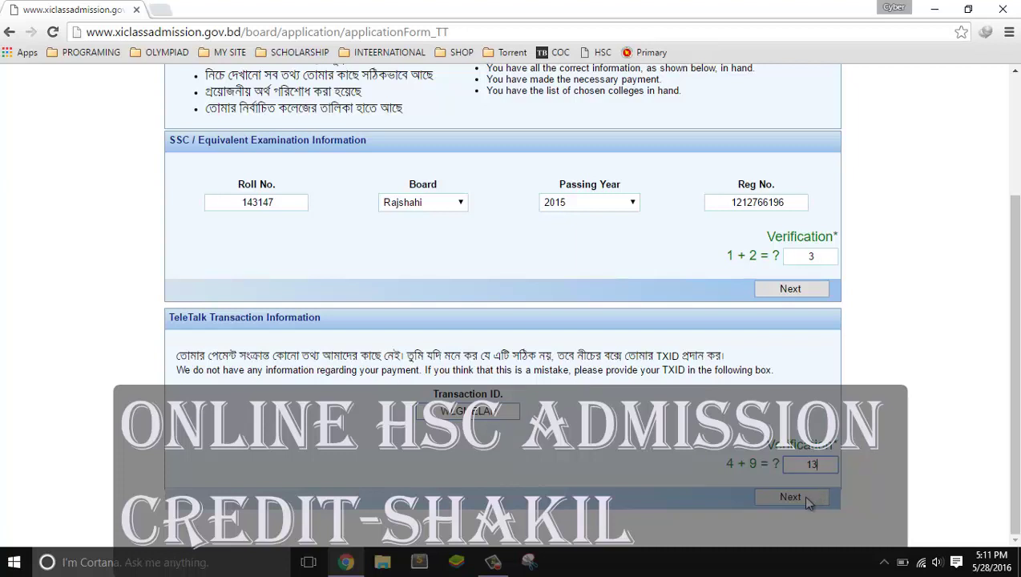
pyautogui.click(802, 495)
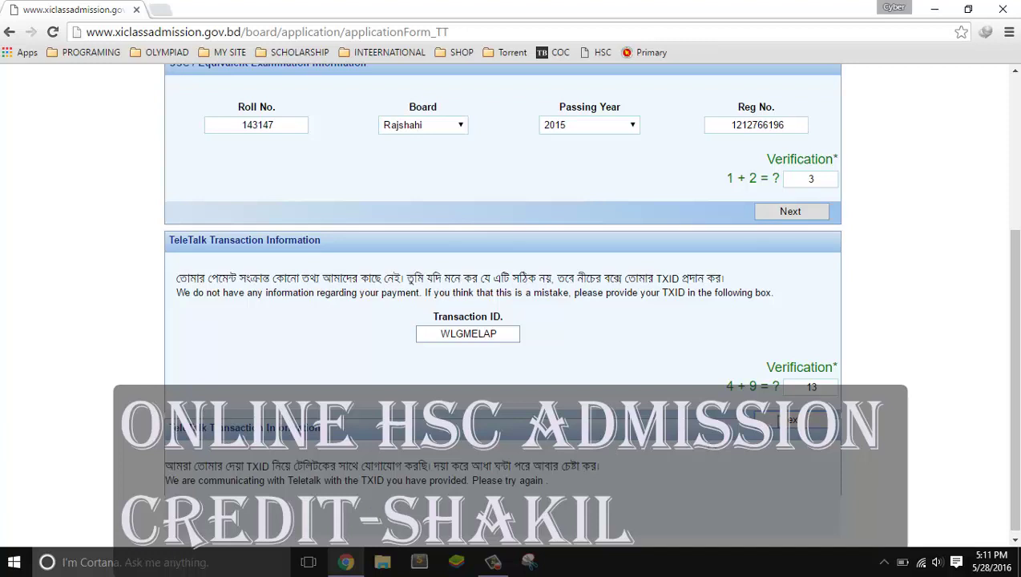
pyautogui.moveTo(1013, 340); pyautogui.dragTo(1015, 345)
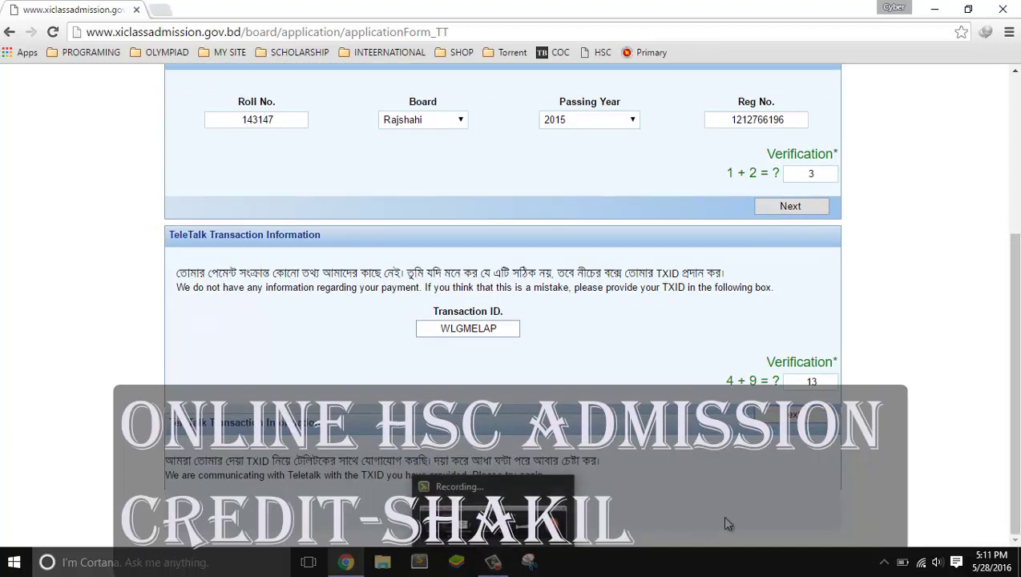
pyautogui.click(493, 564)
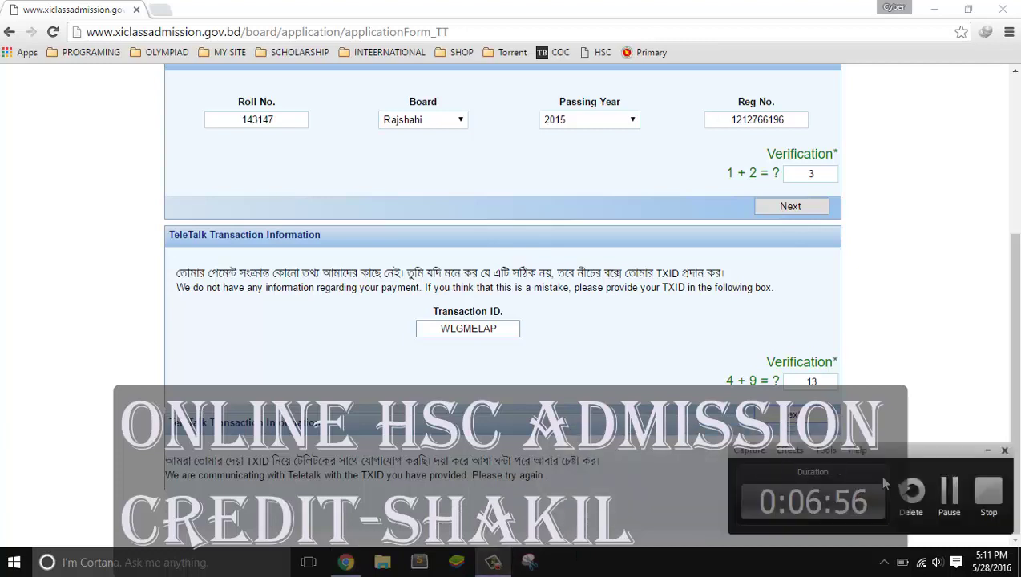
# Enter the applicant's mobile number in both Mobile No. and Re-type Mobile No. fields
pyautogui.click(949, 491)
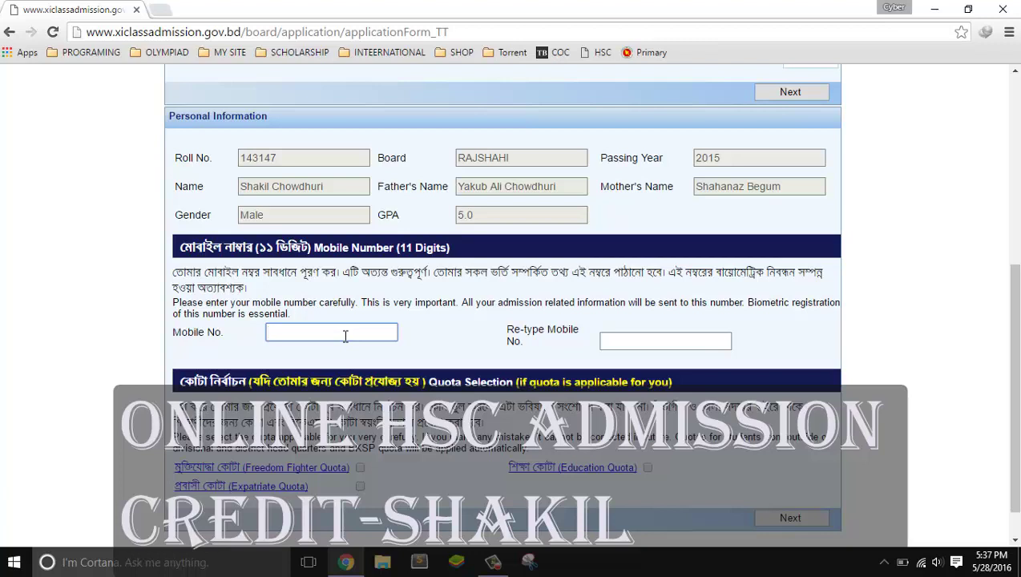
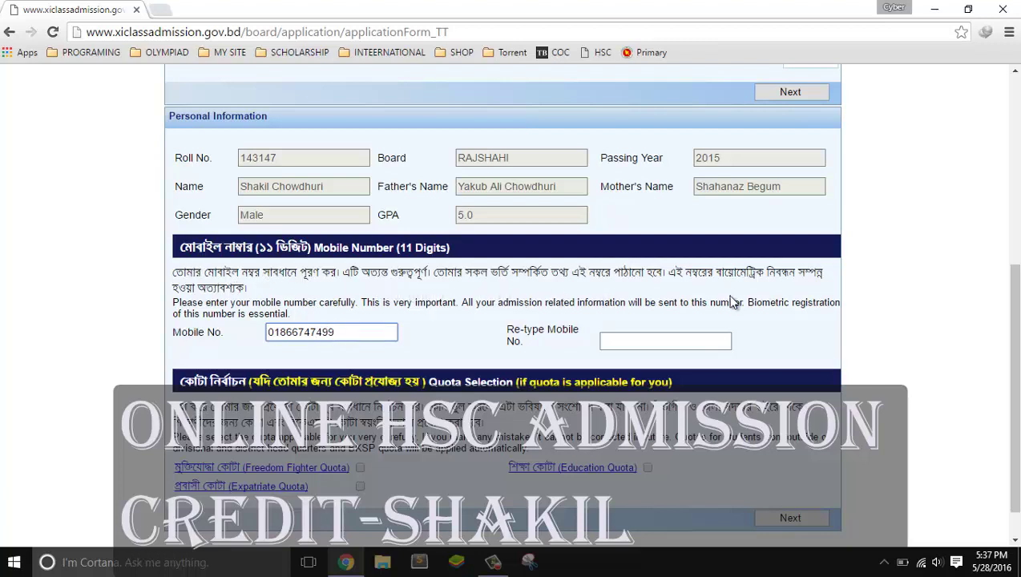
pyautogui.click(677, 337)
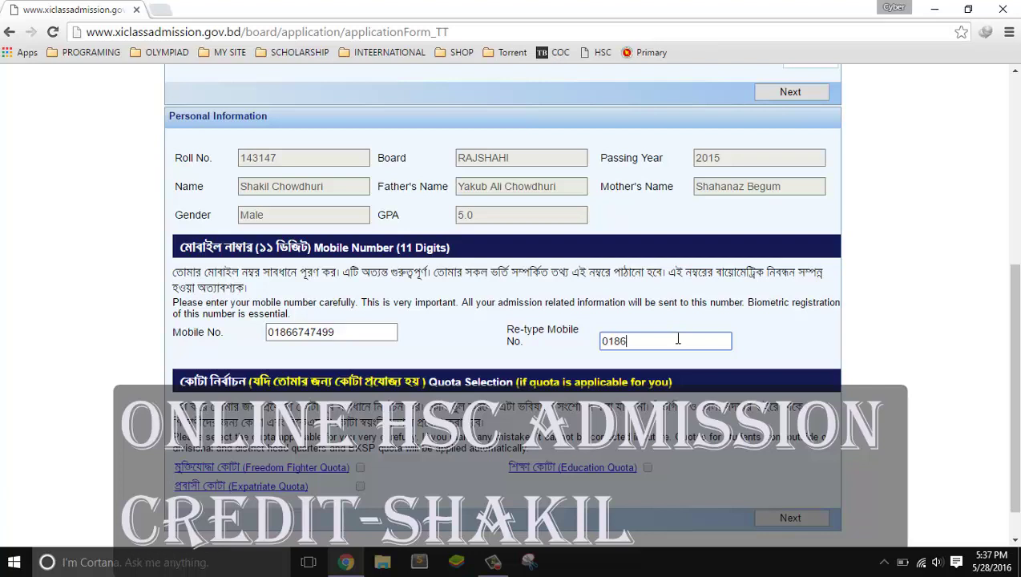
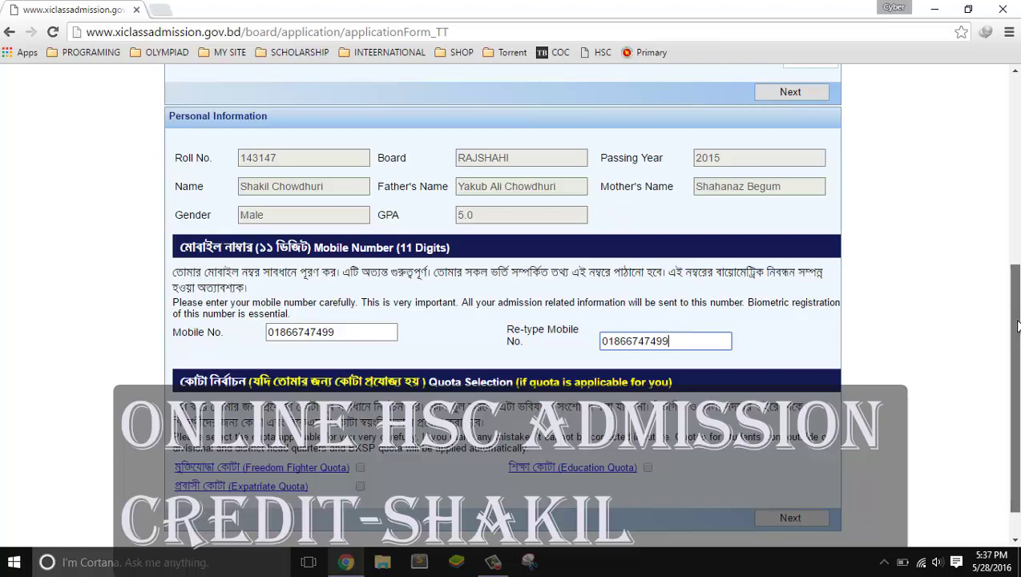
pyautogui.scroll(-1, 1012, 326)
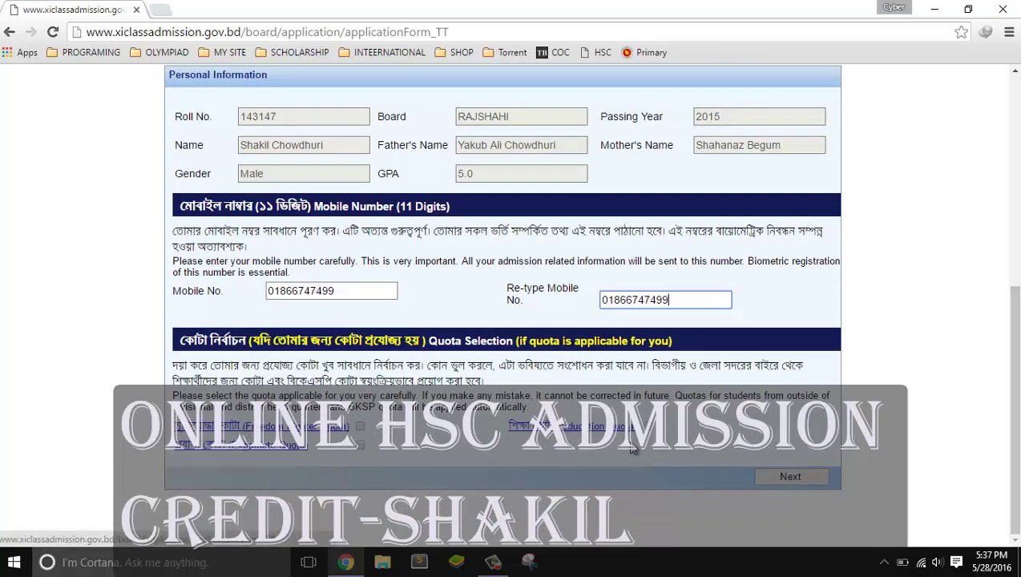
# Tick the Freedom Fighter Quota, dismiss its information popup and continue to college choice
pyautogui.click(360, 427)
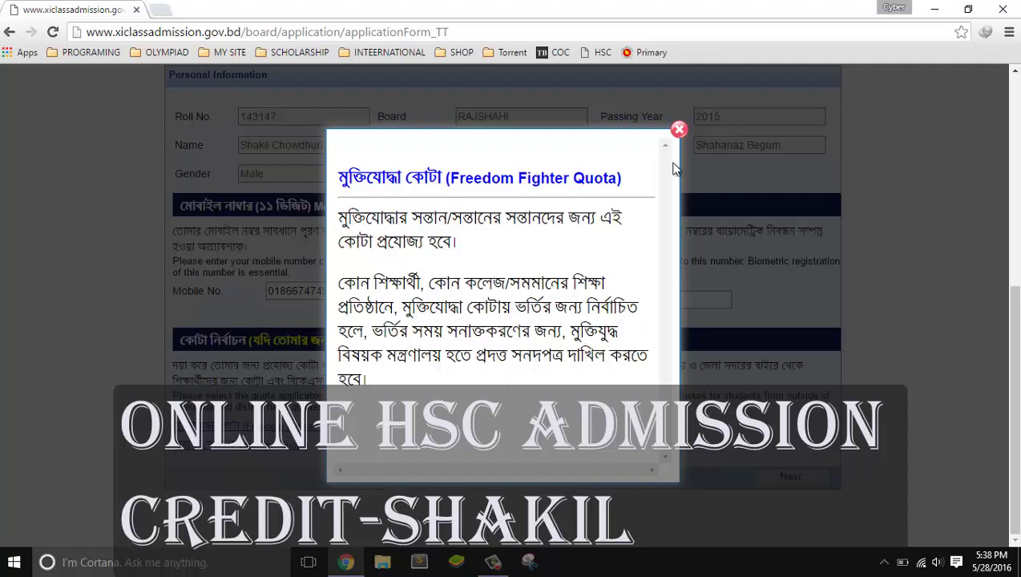
pyautogui.click(678, 134)
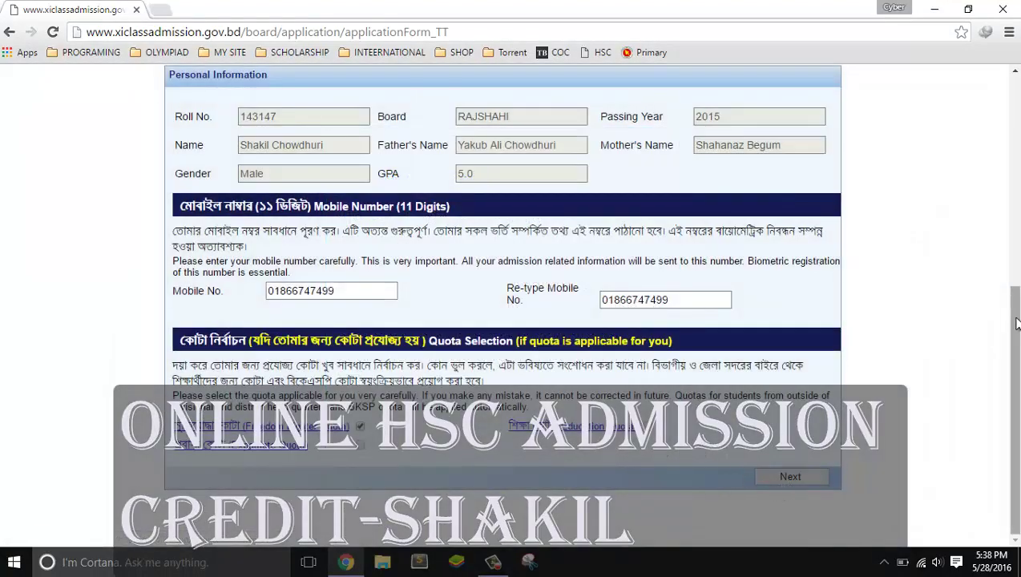
pyautogui.click(809, 479)
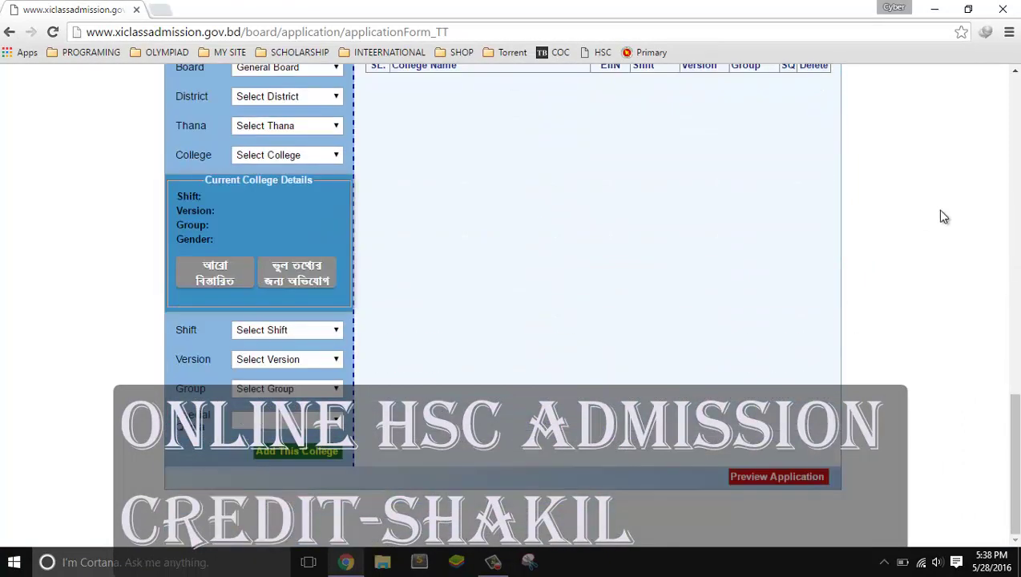
# Select district Dhaka, thana Dhanmondi and Dhaka College [107977]
pyautogui.scroll(2, 943, 215)
pyautogui.scroll(10, 510, 305)
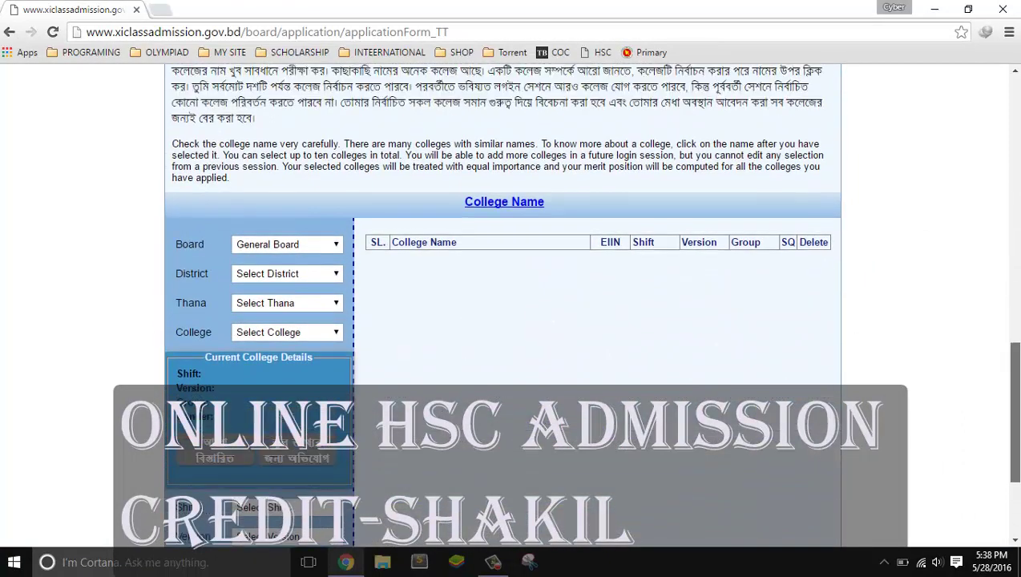
pyautogui.scroll(-10, 510, 305)
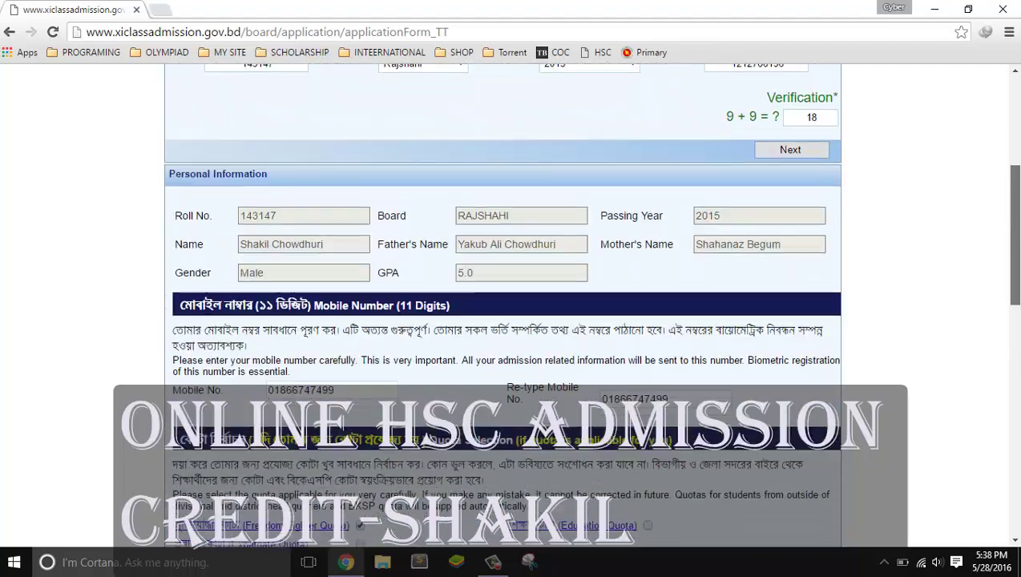
pyautogui.scroll(-1, 572, 217)
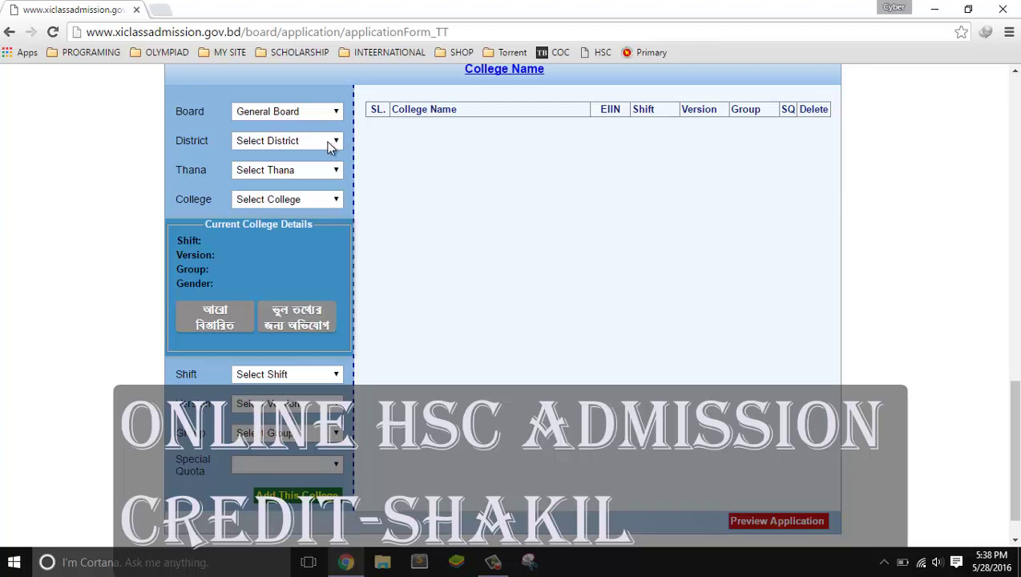
pyautogui.click(331, 144)
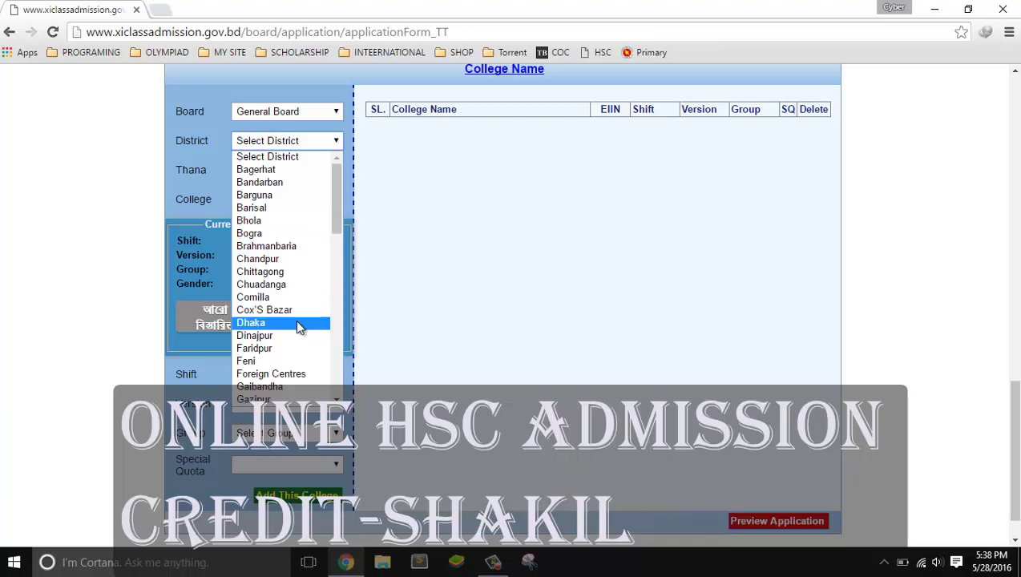
pyautogui.click(295, 321)
pyautogui.click(296, 174)
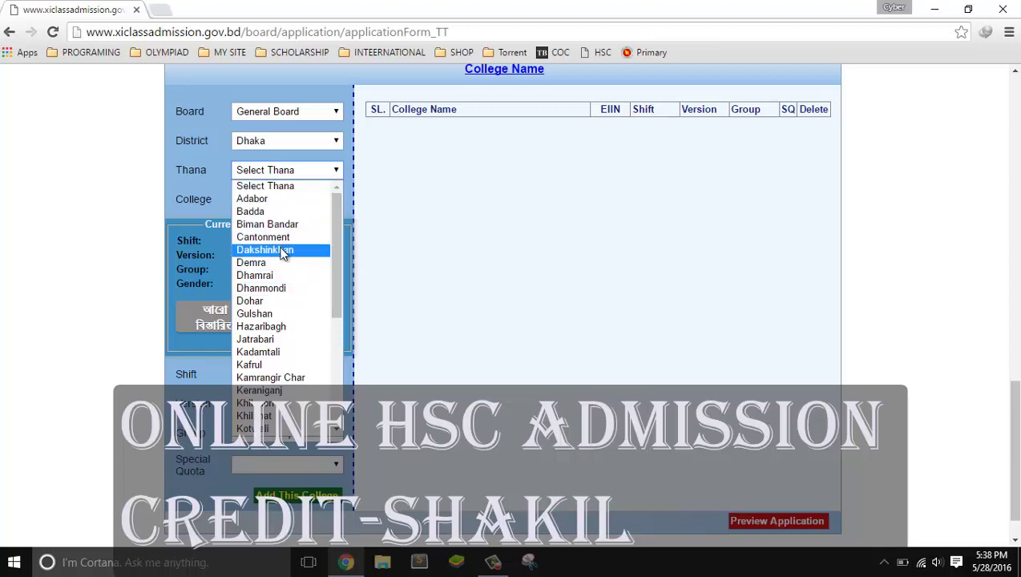
pyautogui.click(284, 289)
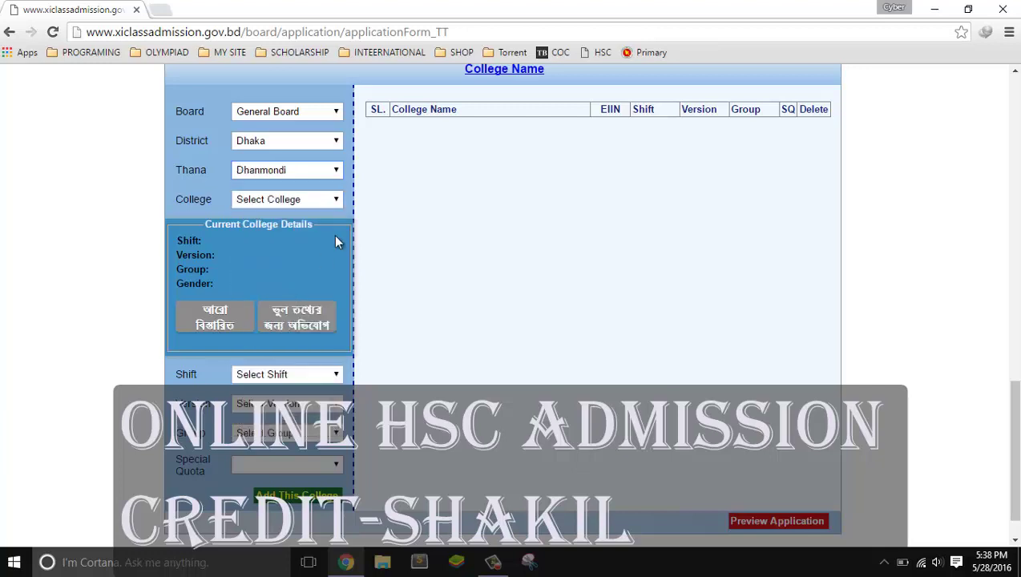
pyautogui.click(335, 202)
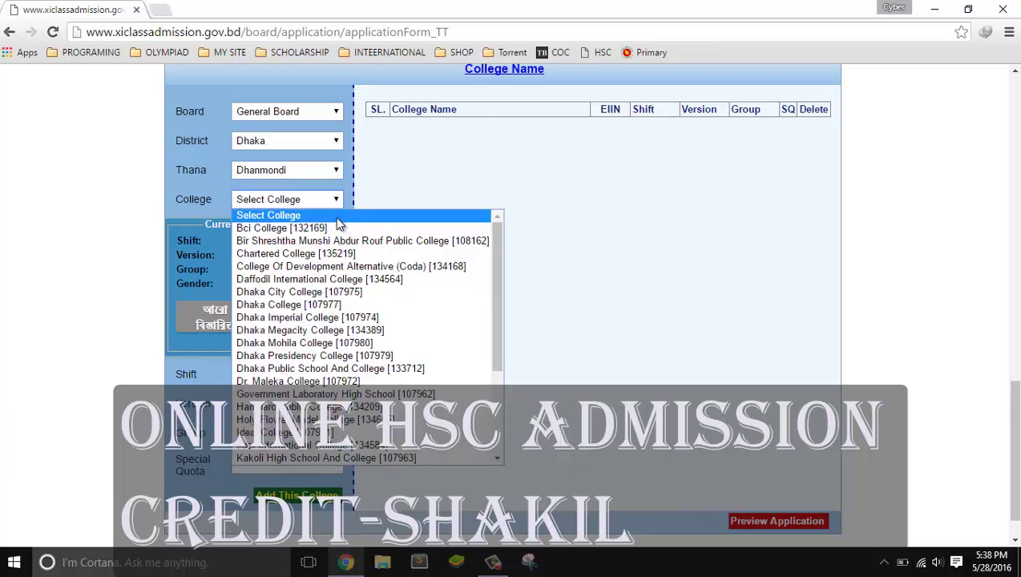
pyautogui.click(338, 308)
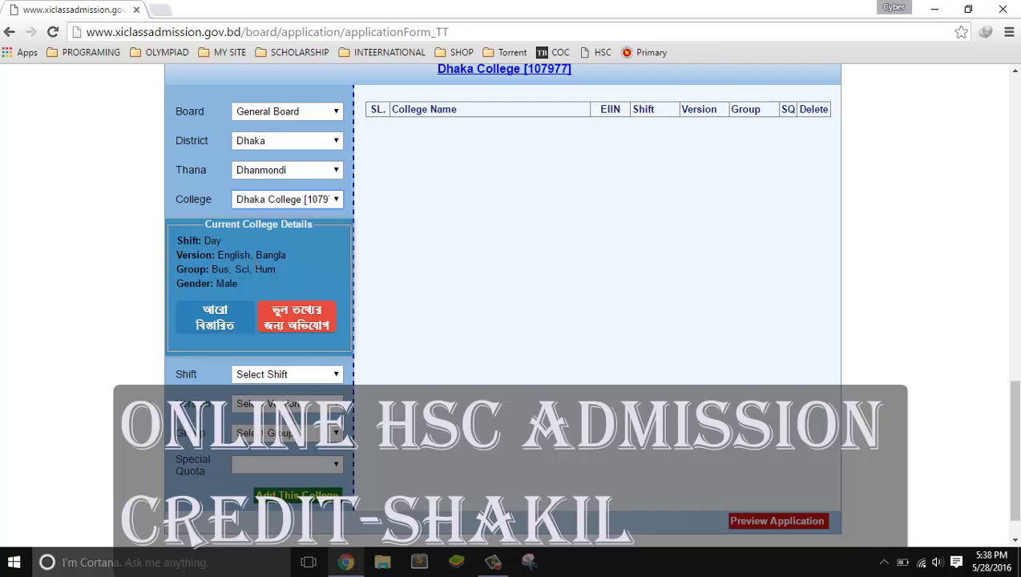
# Set Day shift, Bangla version, Science group and add it as choice 1
pyautogui.click(290, 384)
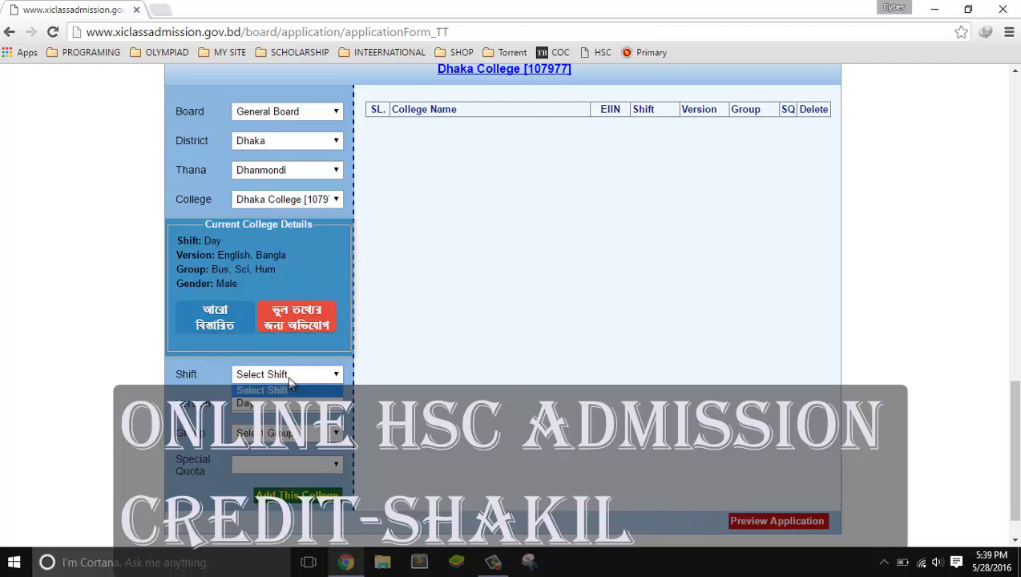
pyautogui.click(294, 405)
pyautogui.click(290, 405)
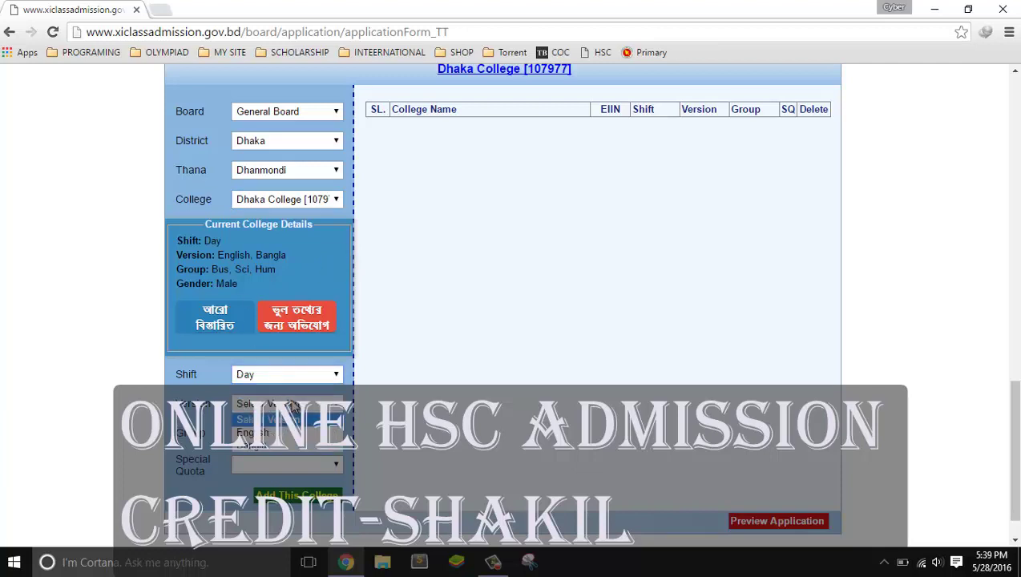
pyautogui.click(281, 448)
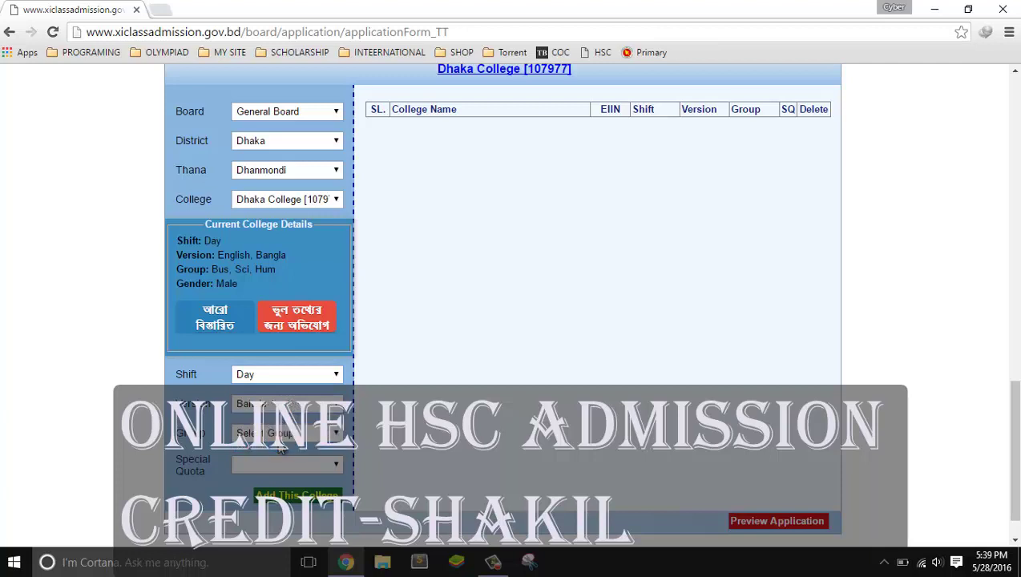
pyautogui.click(280, 435)
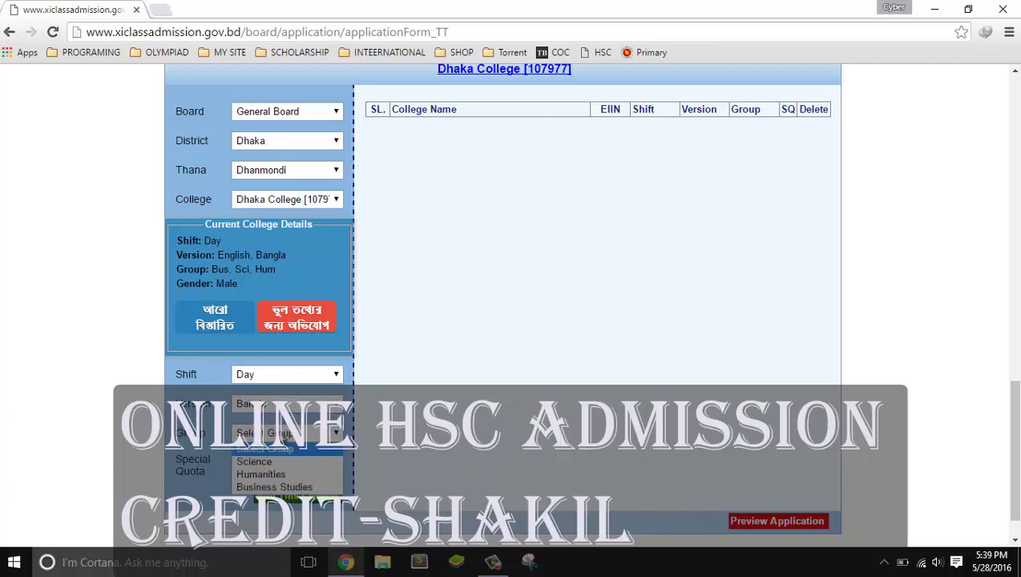
pyautogui.click(280, 463)
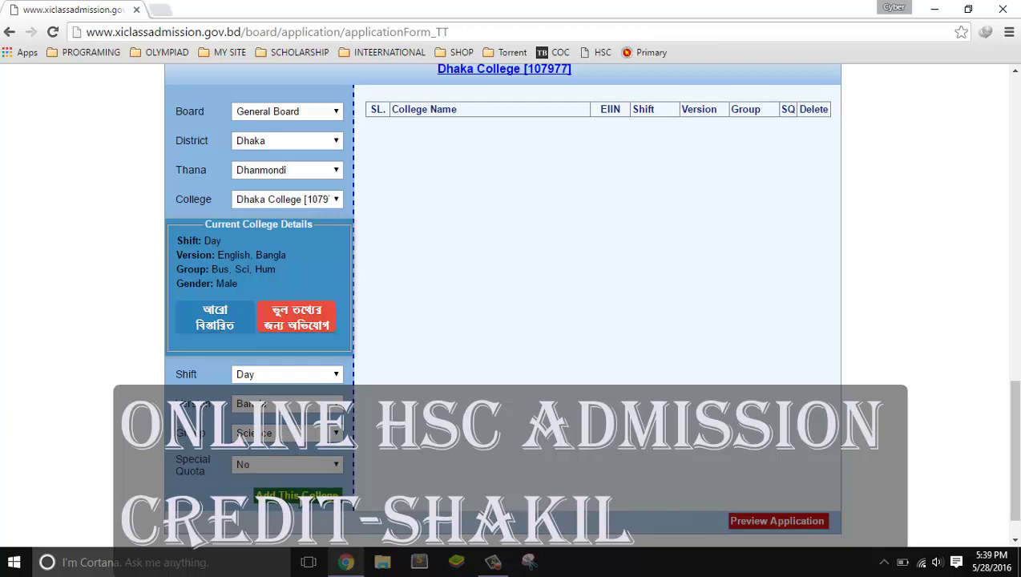
pyautogui.click(298, 497)
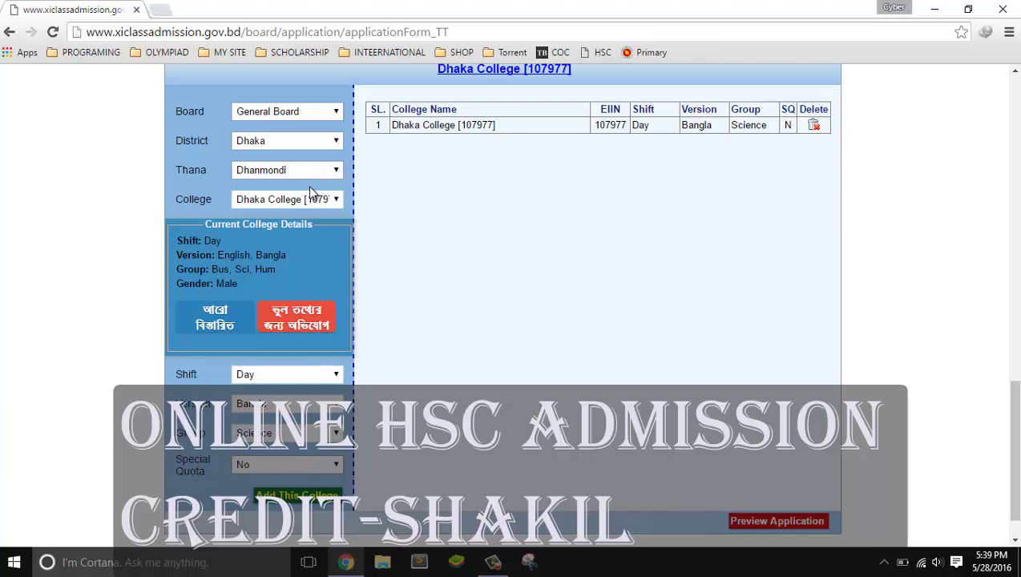
pyautogui.click(313, 201)
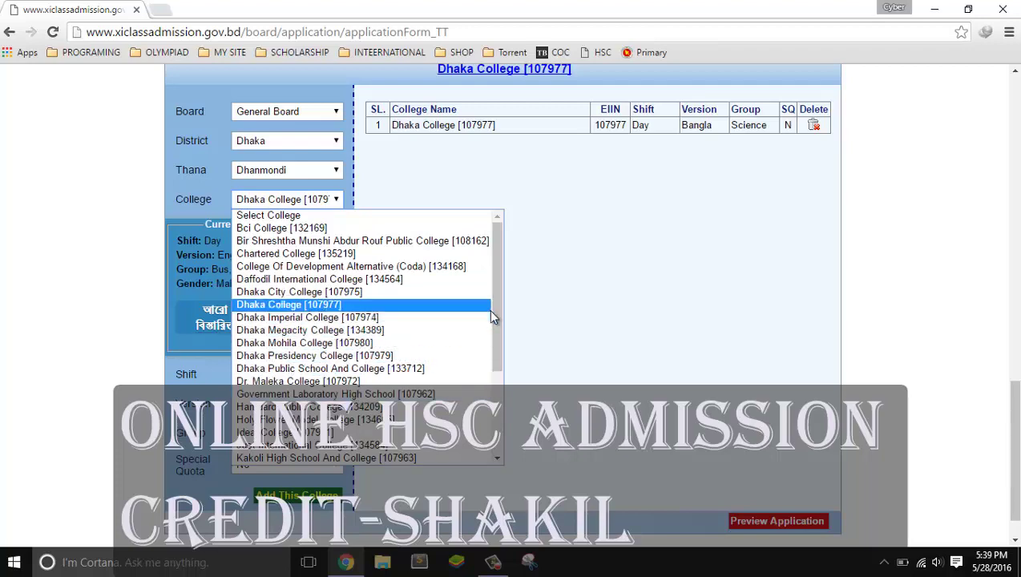
# Select district Dhaka, thana Cantonment and Adamjee Cantonment College [107855]
pyautogui.moveTo(496, 311); pyautogui.dragTo(521, 261)
pyautogui.click(309, 140)
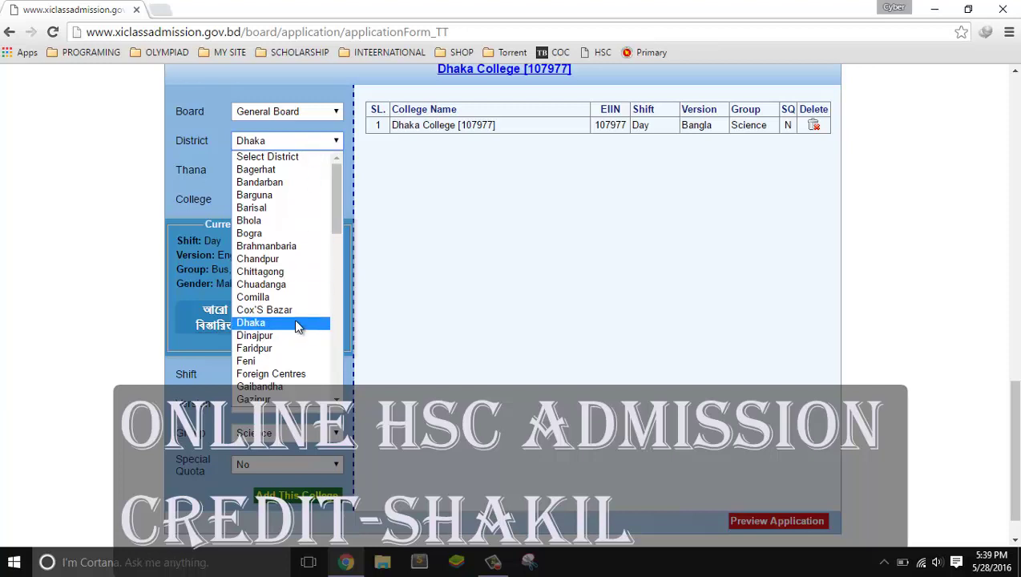
pyautogui.click(295, 323)
pyautogui.click(326, 171)
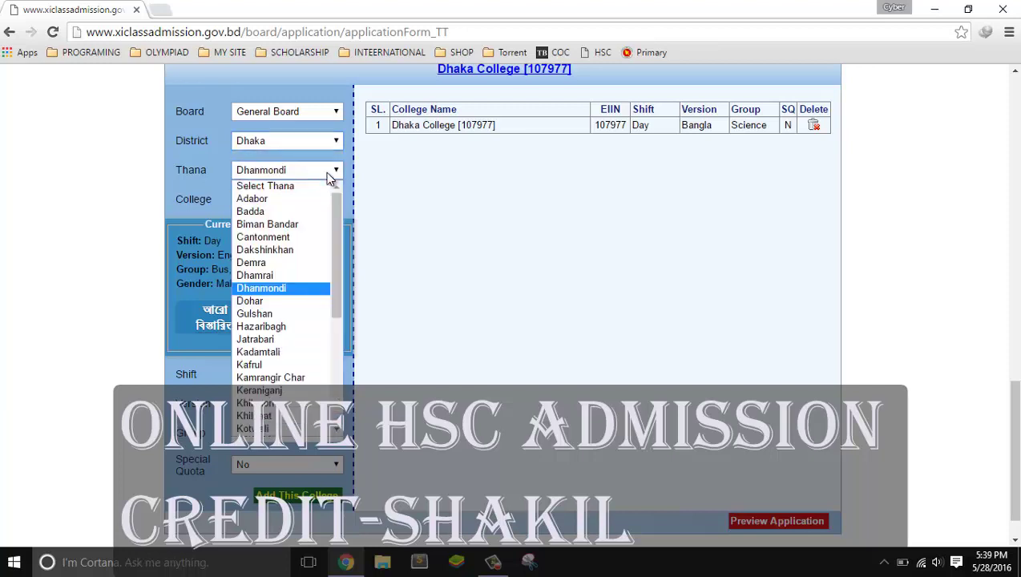
pyautogui.click(316, 239)
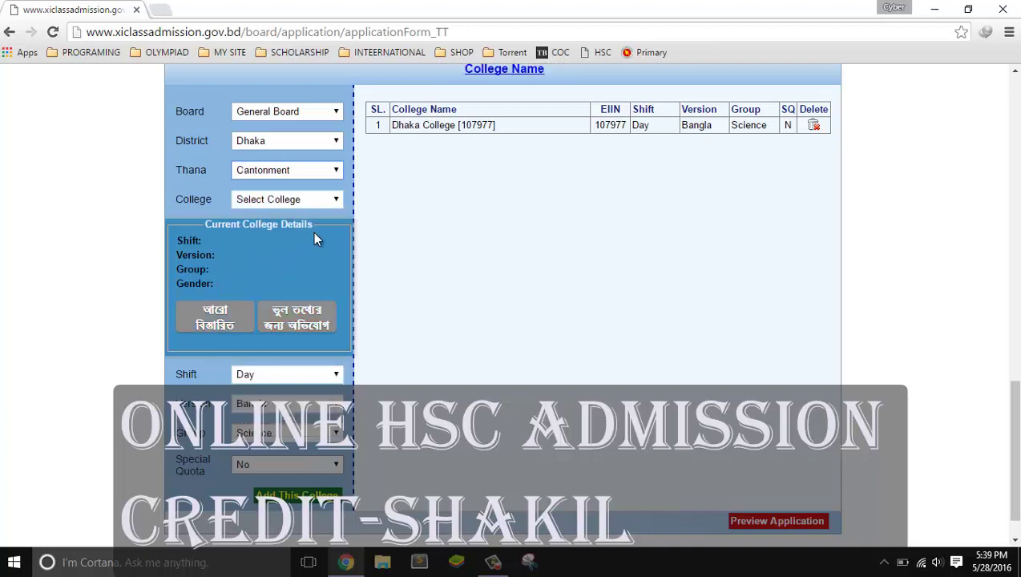
pyautogui.click(316, 206)
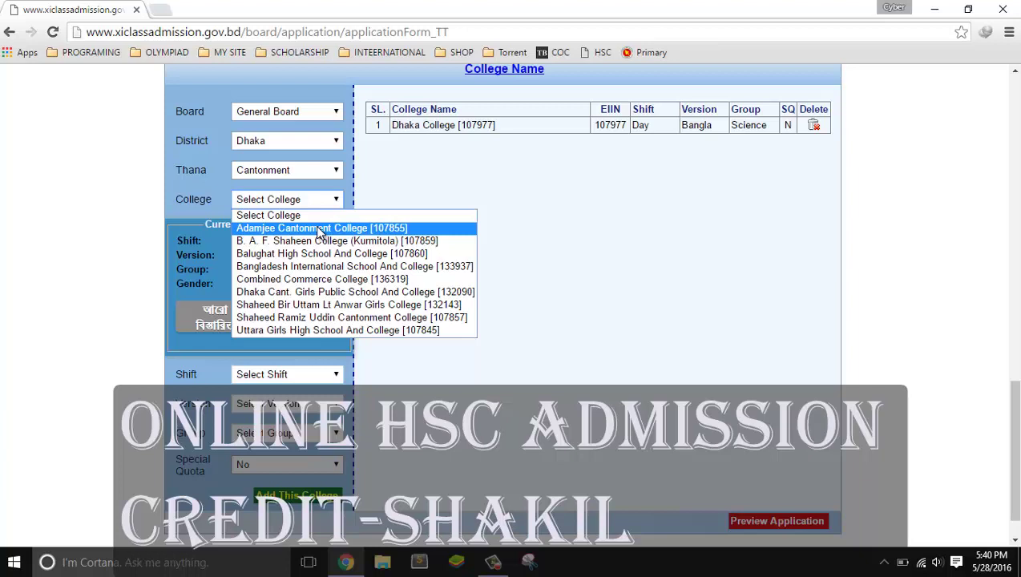
pyautogui.click(320, 229)
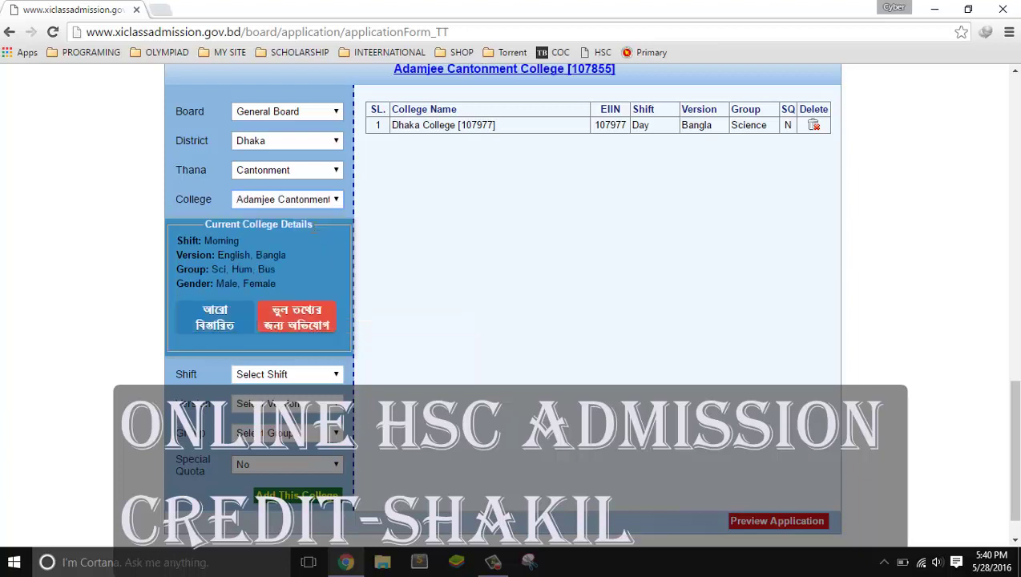
# Set Morning shift, Bangla, Science, special quota Yes and add it as choice 2
pyautogui.click(280, 374)
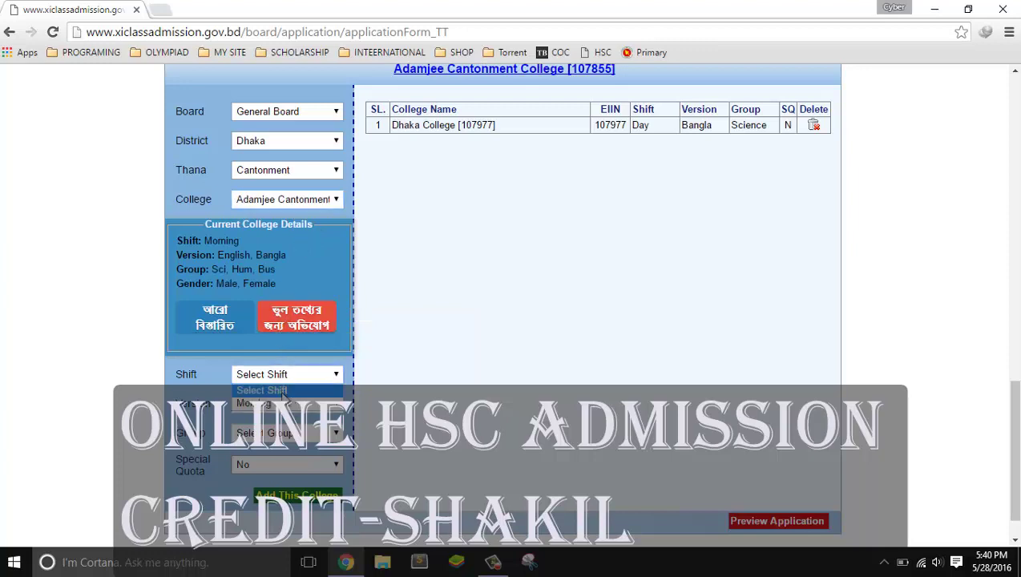
pyautogui.click(280, 403)
pyautogui.click(284, 404)
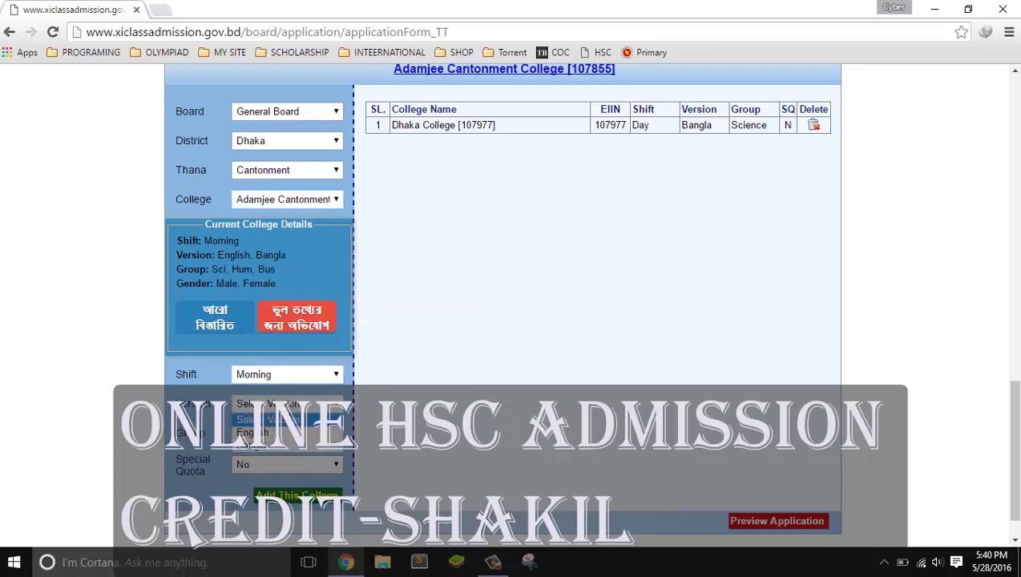
pyautogui.click(284, 447)
pyautogui.click(286, 435)
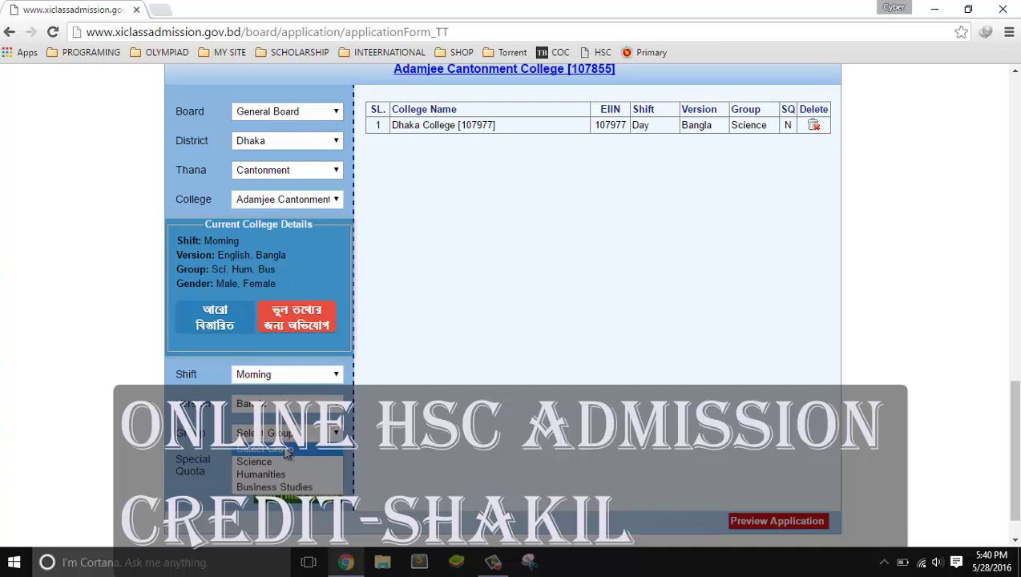
pyautogui.click(287, 467)
pyautogui.click(286, 468)
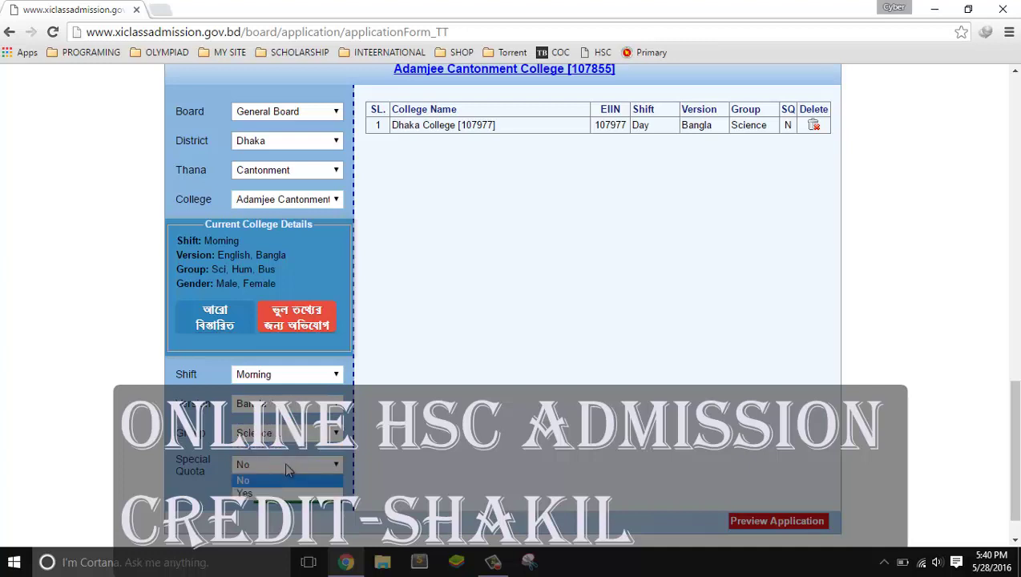
pyautogui.click(283, 494)
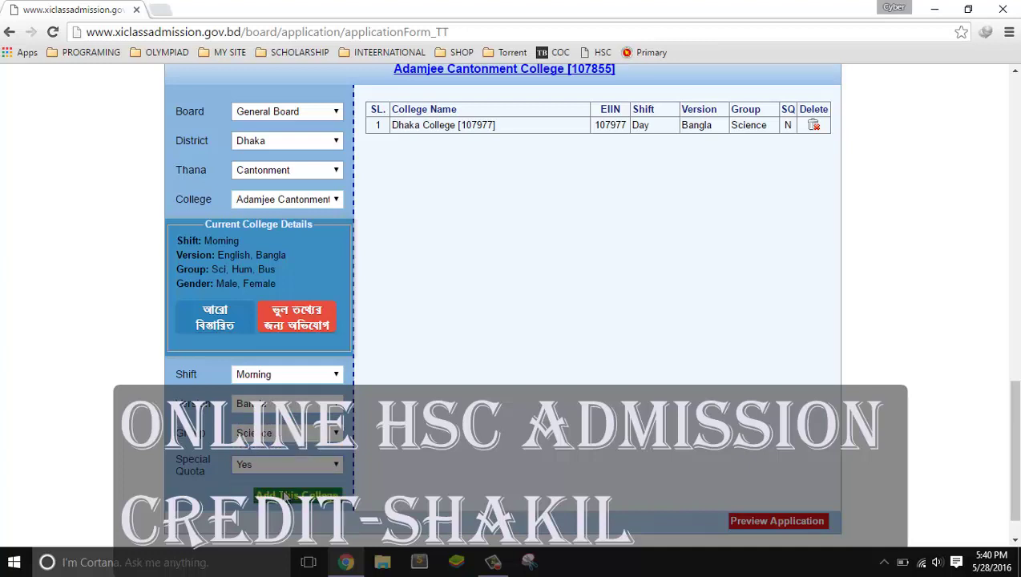
pyautogui.click(321, 502)
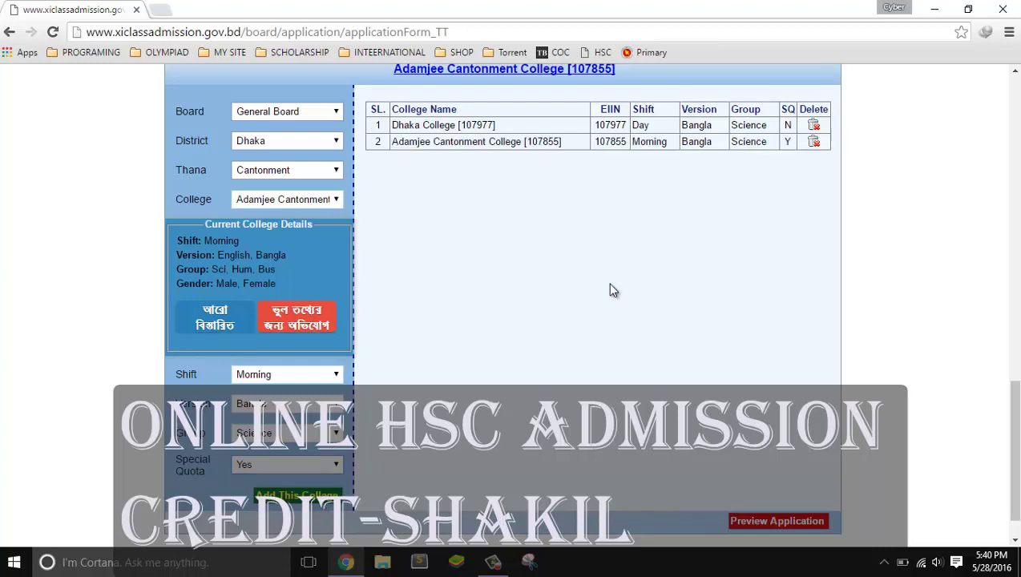
pyautogui.click(315, 176)
# Switch the thana to Dhanmondi and select Dhaka City College [107975]
pyautogui.click(315, 176)
pyautogui.click(321, 203)
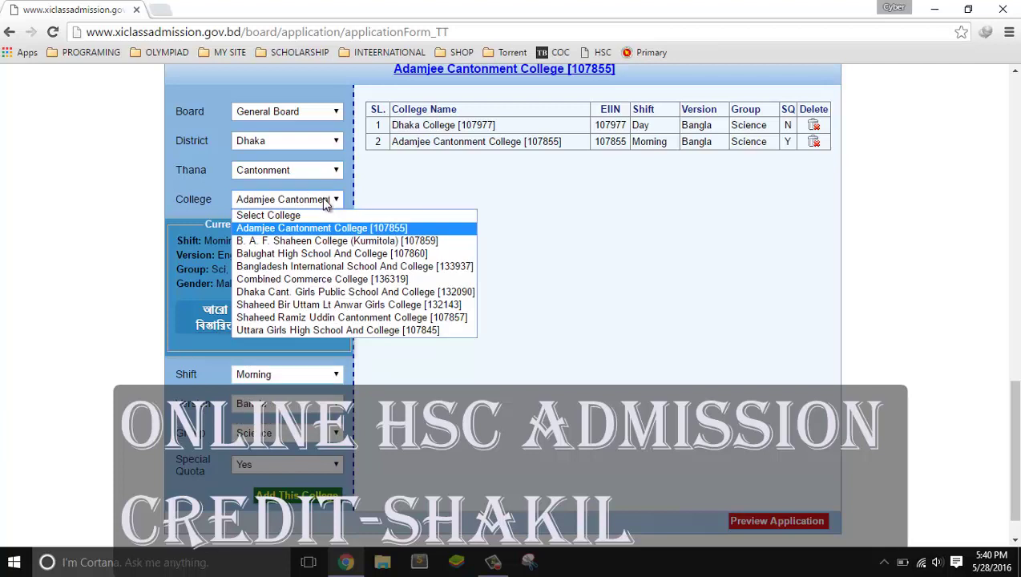
pyautogui.click(325, 199)
pyautogui.click(331, 172)
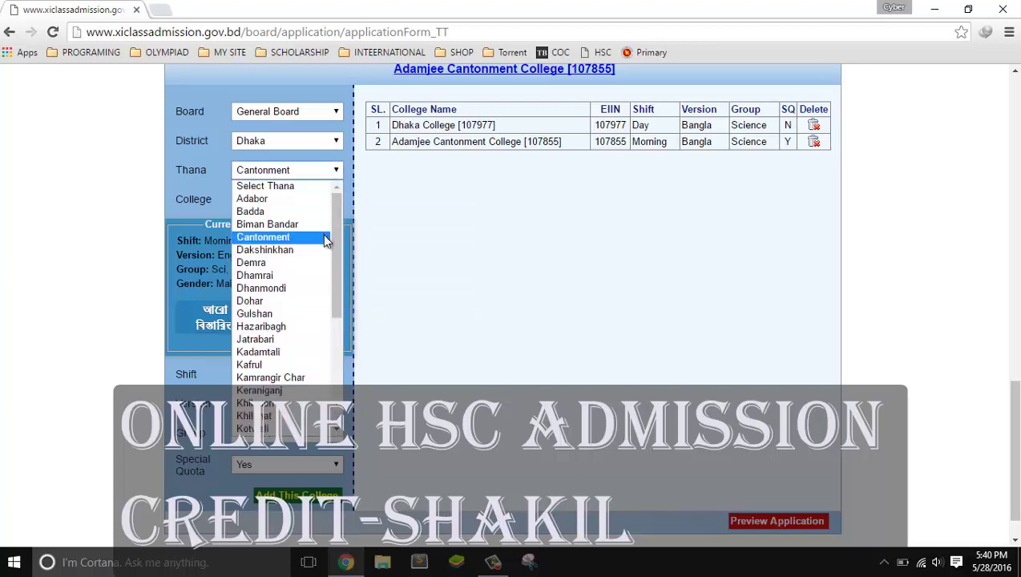
pyautogui.click(303, 289)
pyautogui.click(293, 200)
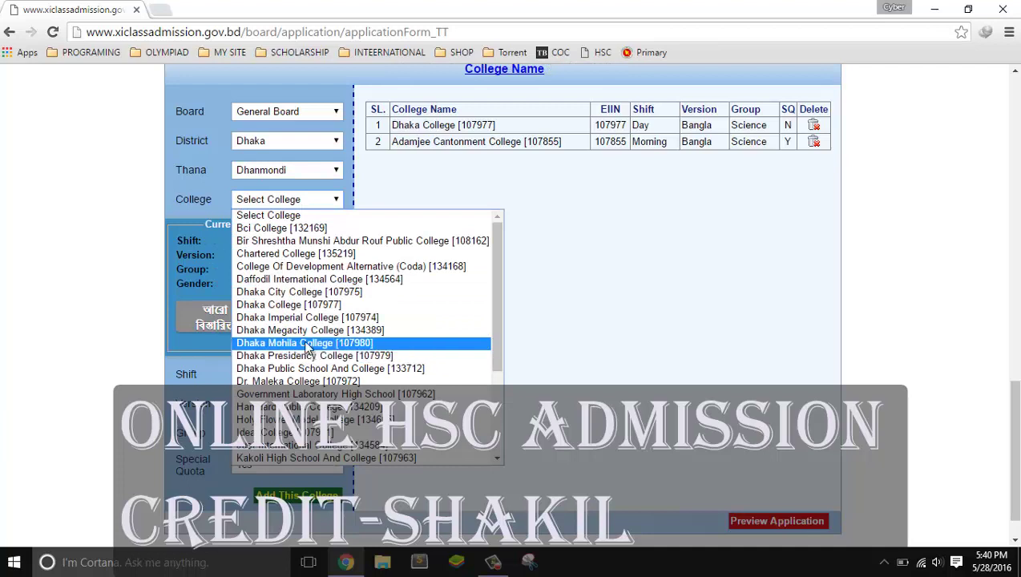
pyautogui.click(314, 293)
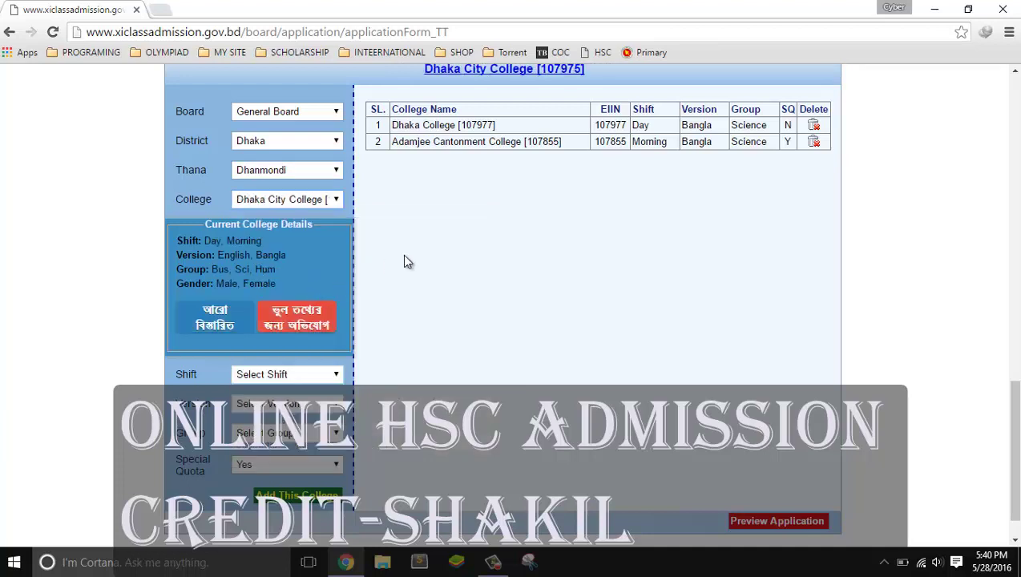
# Set Day shift, Bangla version, Science group and add it as choice 3
pyautogui.click(300, 374)
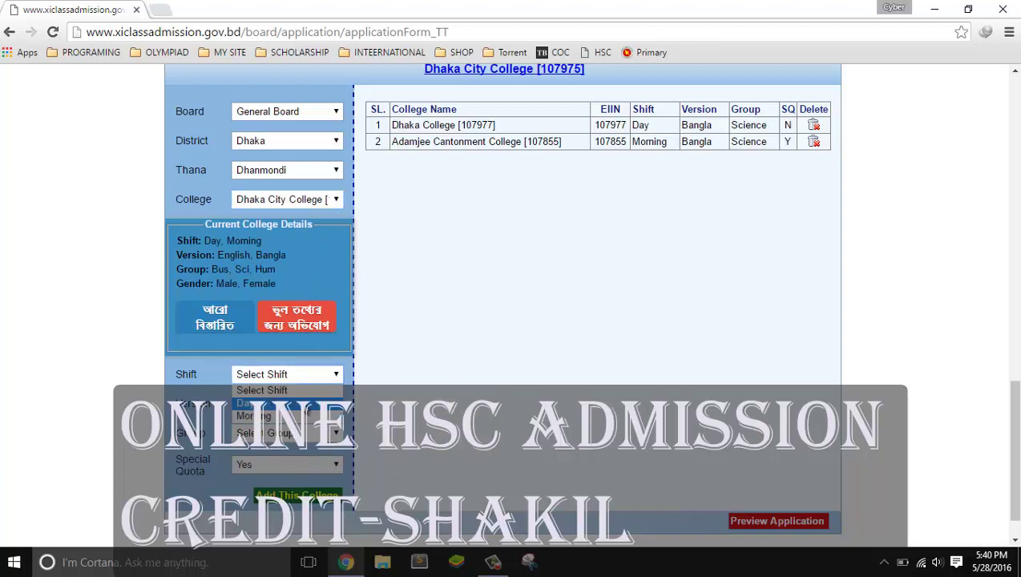
pyautogui.click(306, 403)
pyautogui.click(304, 404)
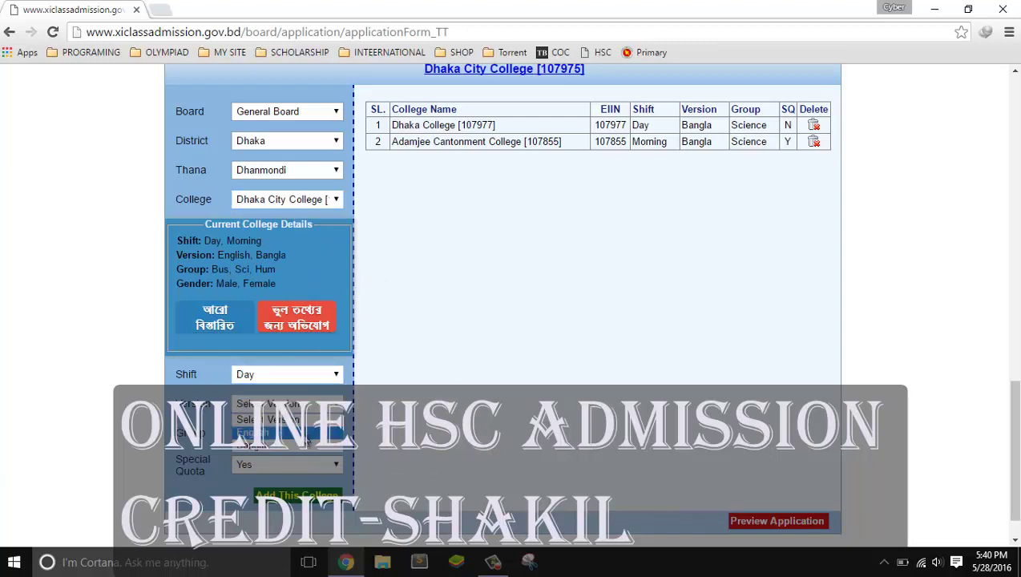
pyautogui.click(306, 445)
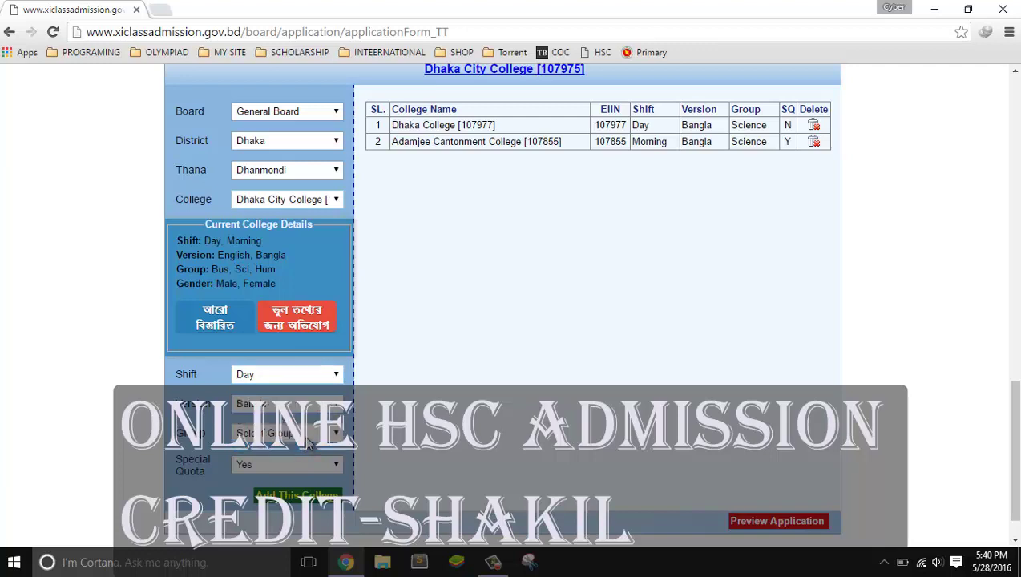
pyautogui.click(307, 439)
pyautogui.click(307, 464)
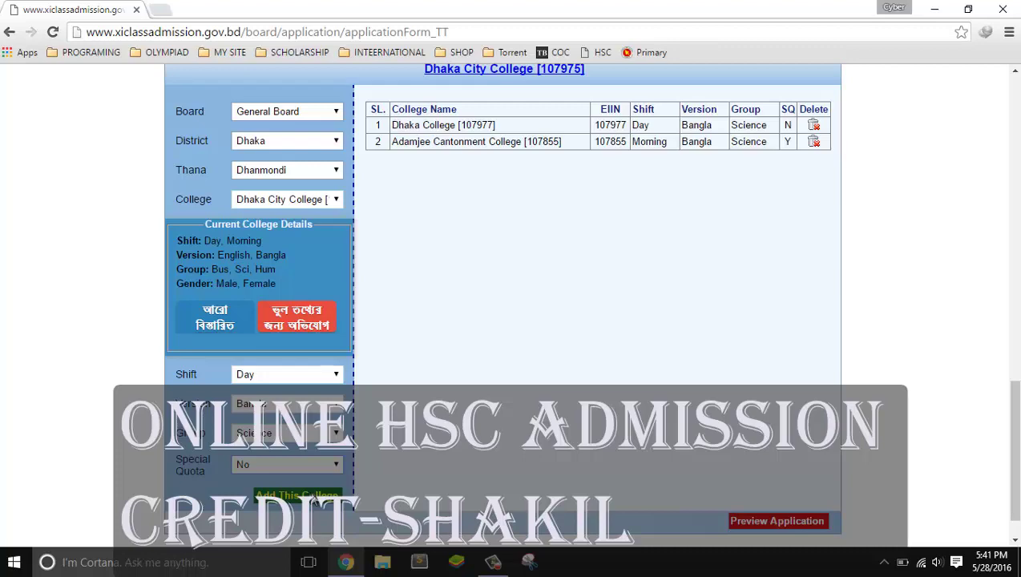
pyautogui.moveTo(1016, 413); pyautogui.dragTo(1016, 298)
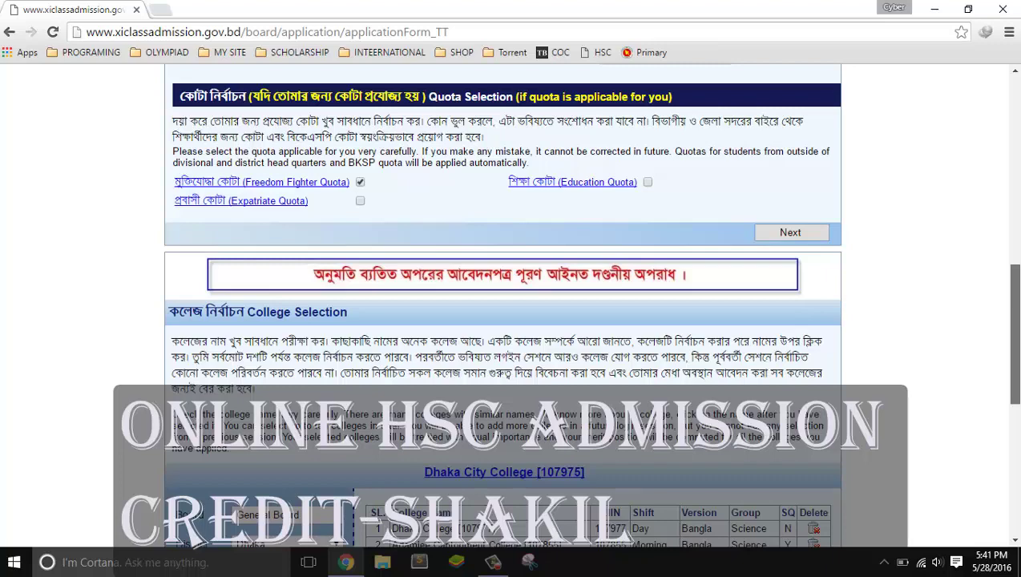
pyautogui.scroll(-1, 510, 305)
pyautogui.scroll(-3, 503, 305)
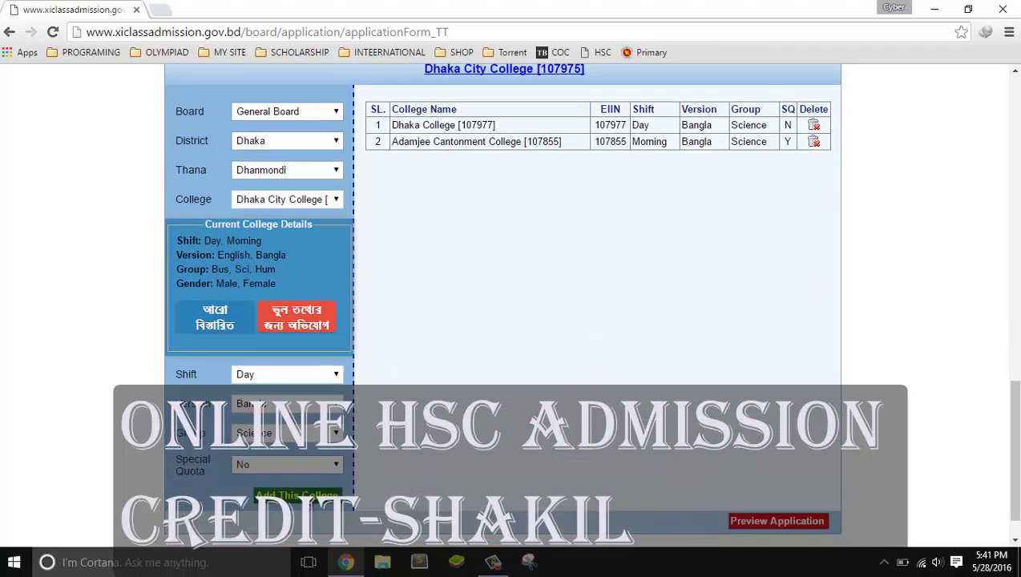
pyautogui.click(310, 499)
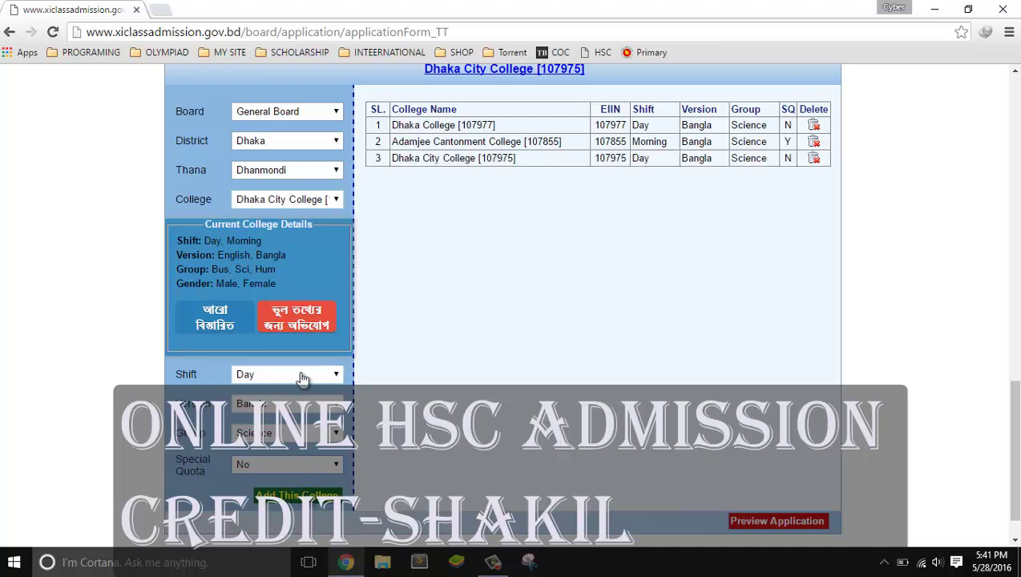
pyautogui.click(293, 170)
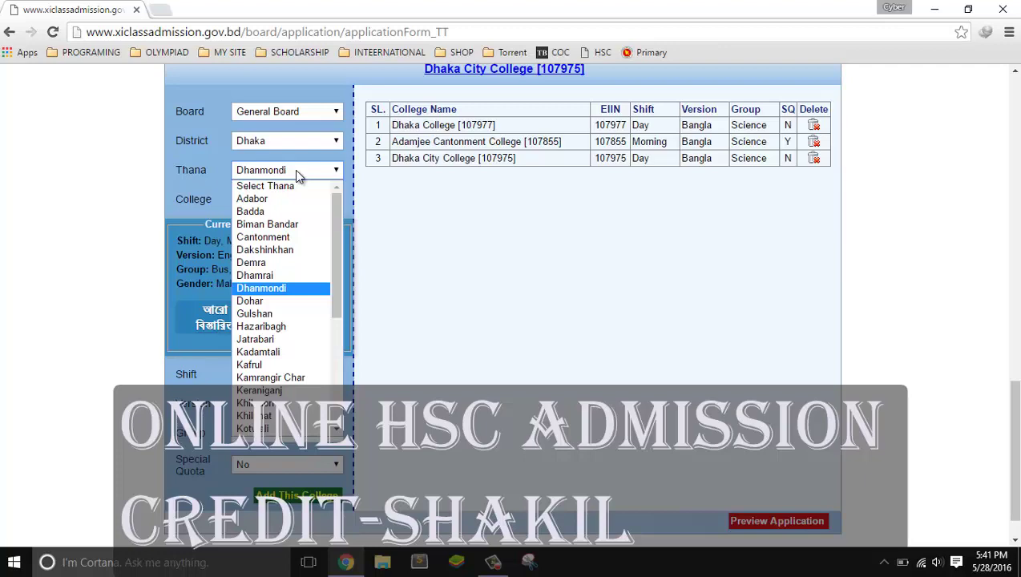
# Add choices 4–6 through Govt. Ananda Mohon College [111911] and review the preview
pyautogui.click(493, 562)
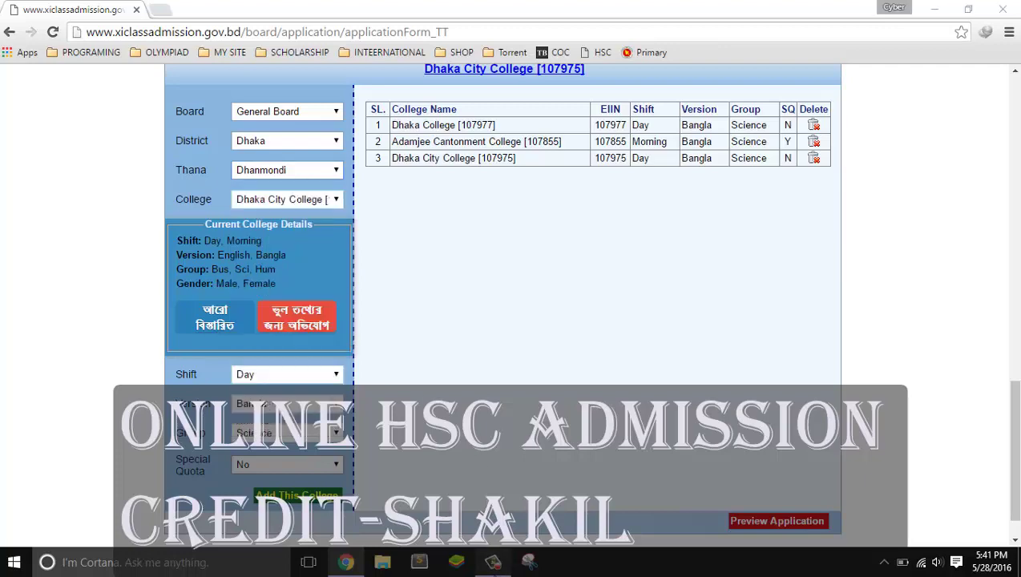
pyautogui.click(949, 501)
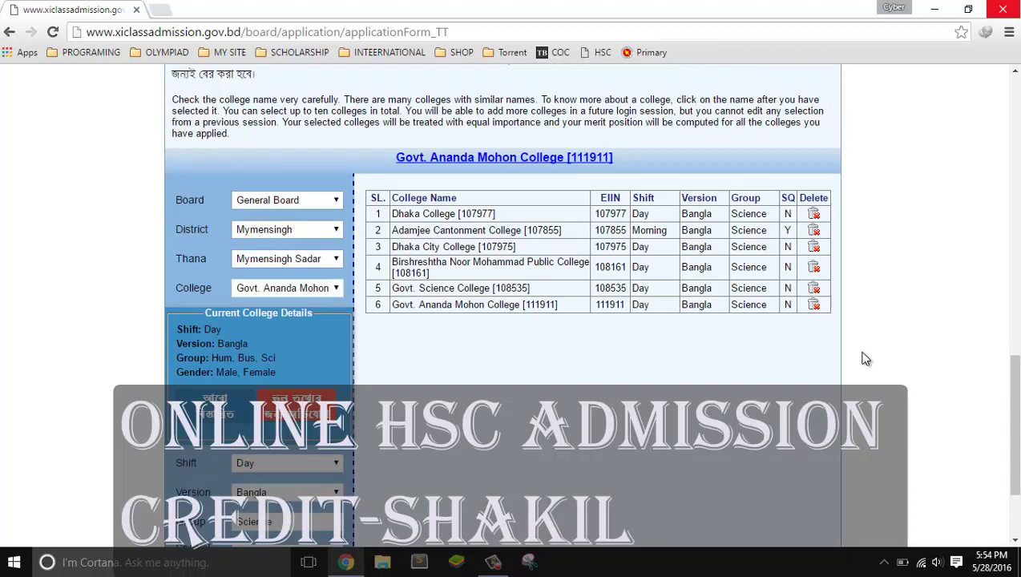
pyautogui.moveTo(1006, 425); pyautogui.dragTo(1012, 454)
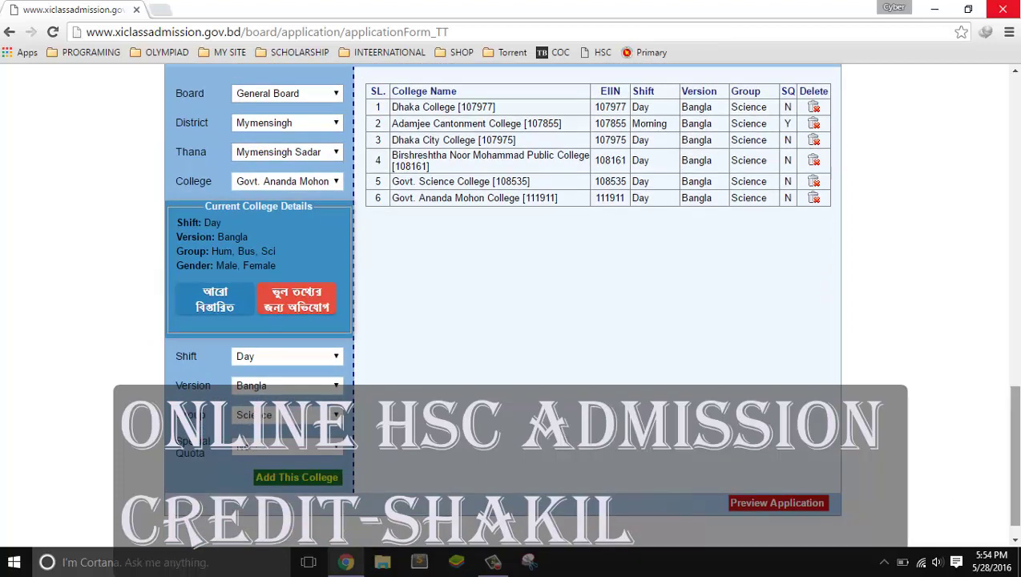
pyautogui.moveTo(1012, 457); pyautogui.dragTo(1012, 385)
pyautogui.scroll(-1, 510, 304)
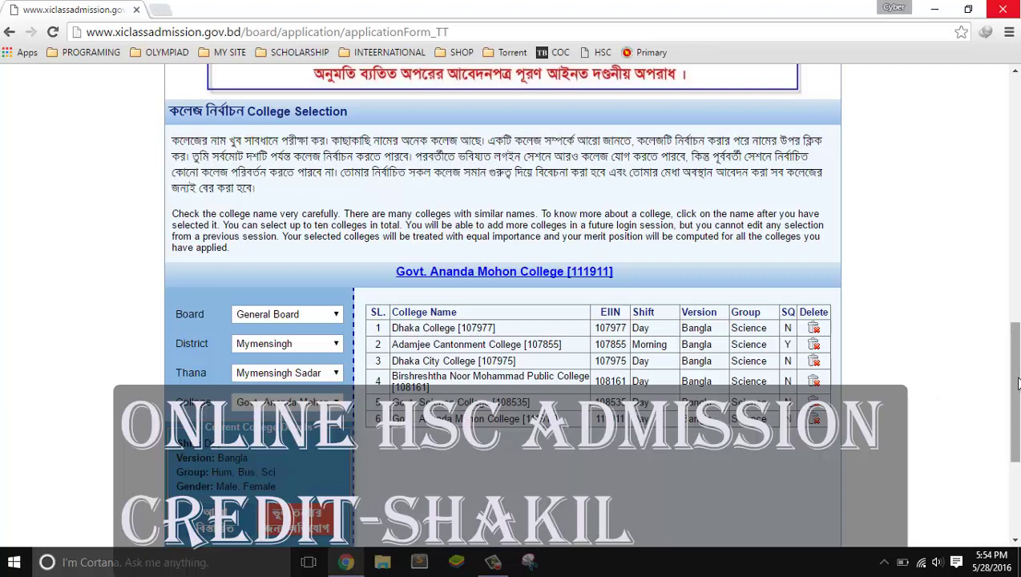
pyautogui.moveTo(1018, 381); pyautogui.dragTo(1015, 445)
# Preview the application, check the six chosen colleges in the confirmation popup, and submit it
pyautogui.click(805, 525)
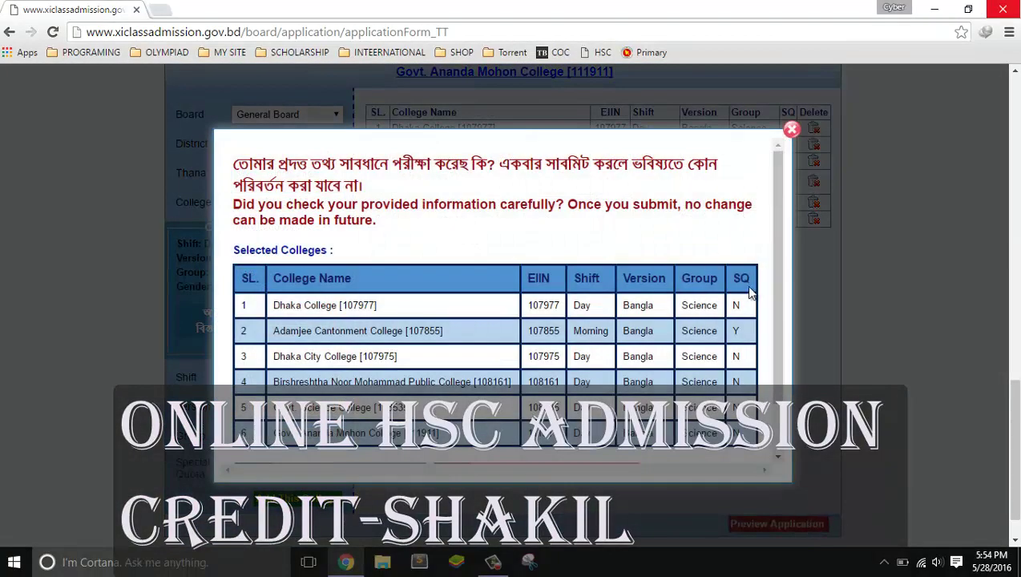
pyautogui.moveTo(772, 295); pyautogui.dragTo(776, 312)
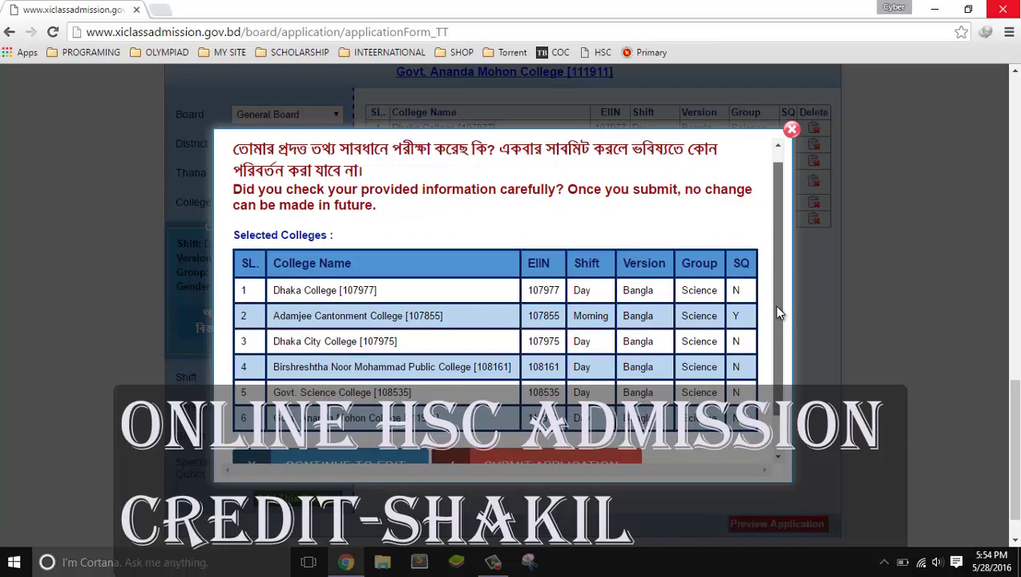
pyautogui.moveTo(777, 308); pyautogui.dragTo(783, 372)
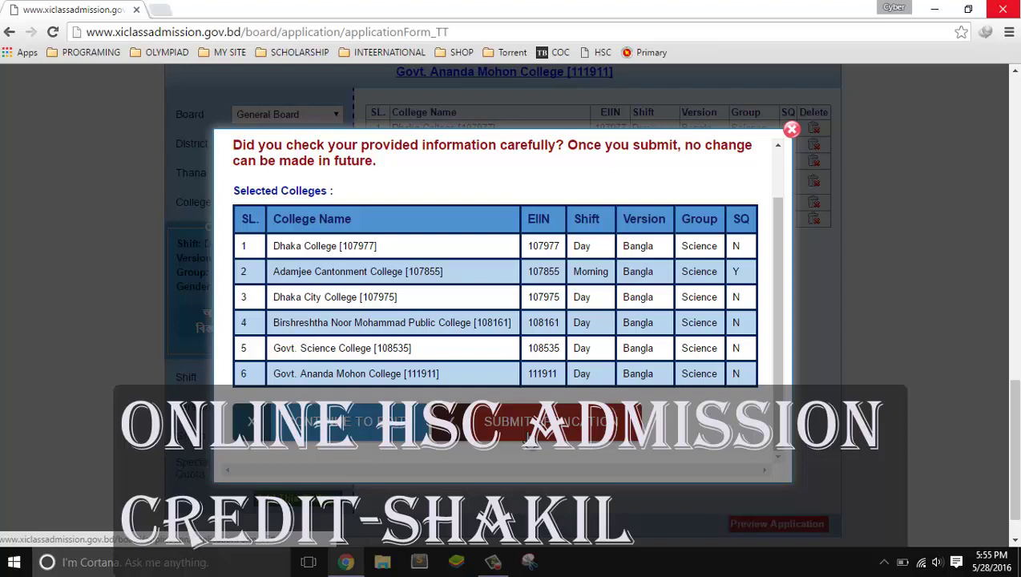
pyautogui.click(525, 435)
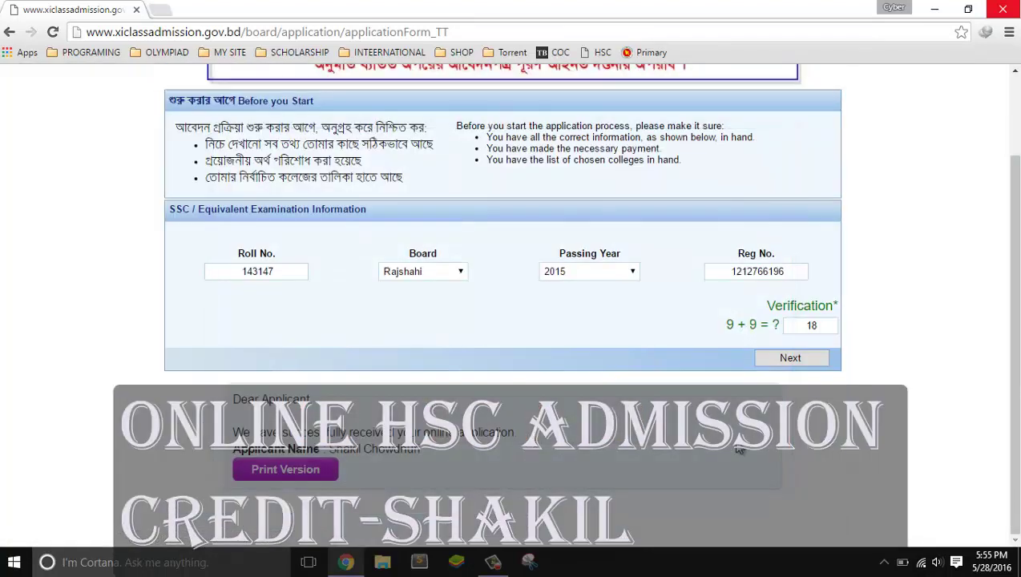
pyautogui.click(285, 483)
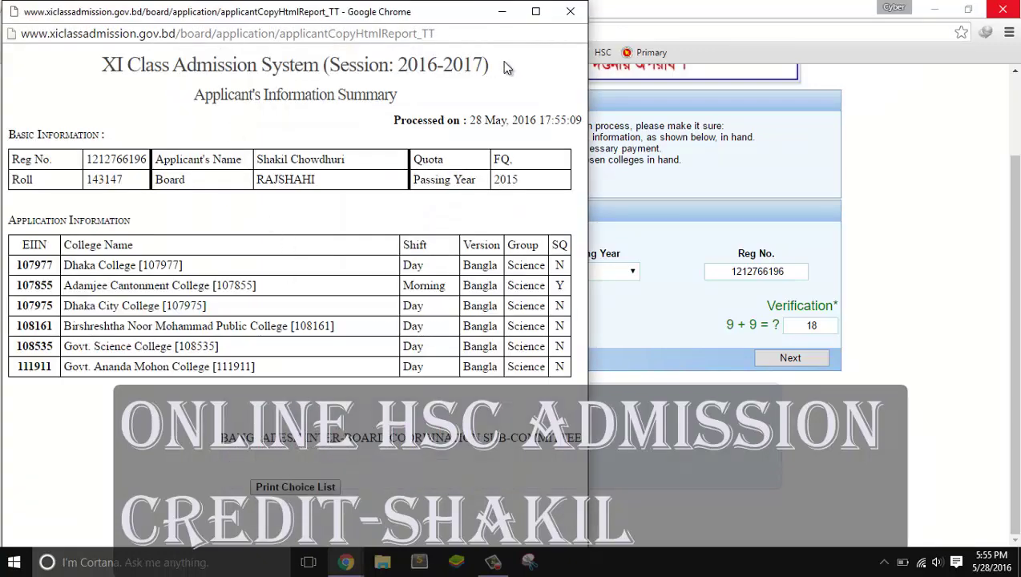
pyautogui.click(335, 489)
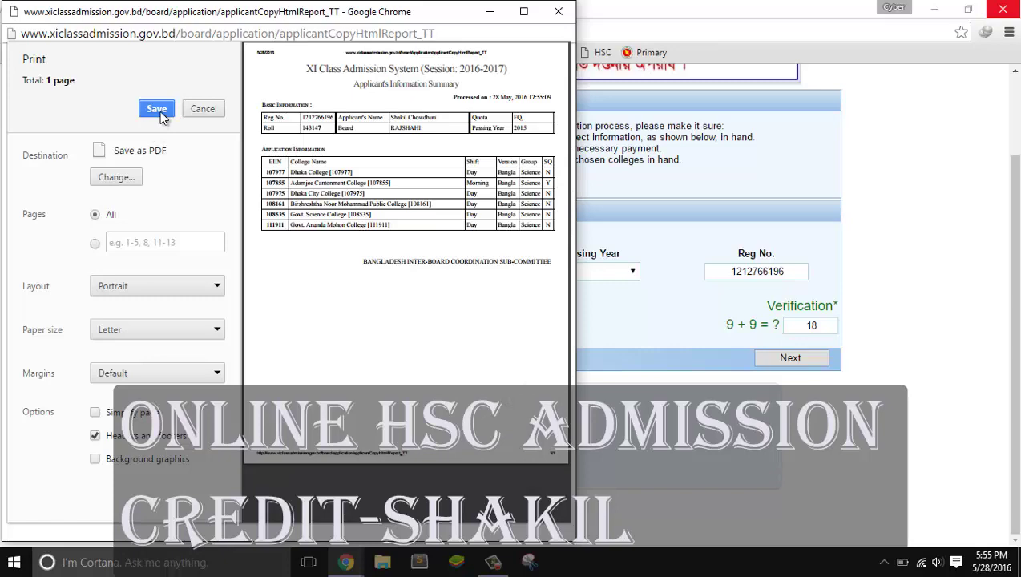
pyautogui.click(160, 110)
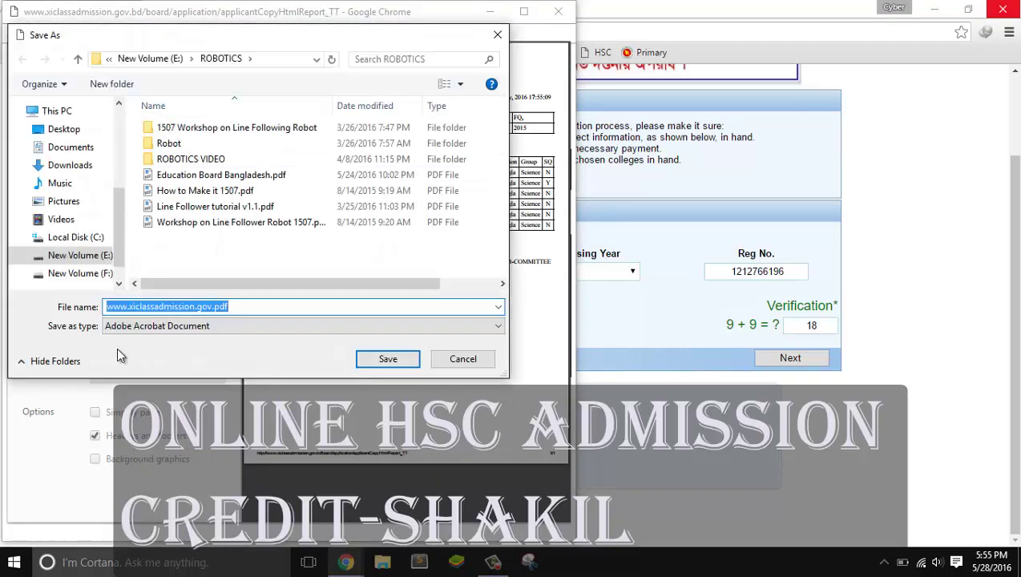
pyautogui.click(251, 307)
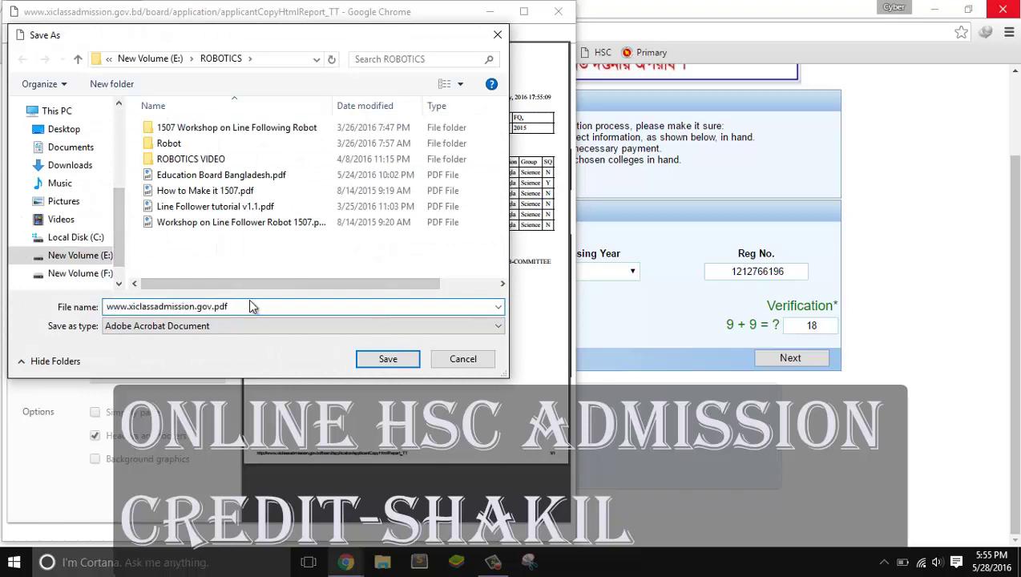
pyautogui.click(388, 360)
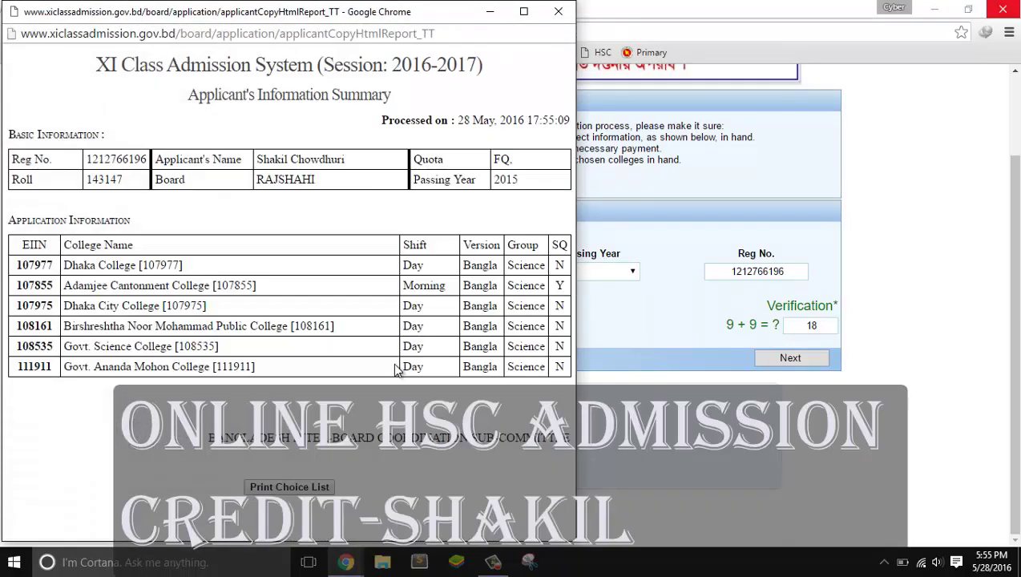
pyautogui.click(561, 14)
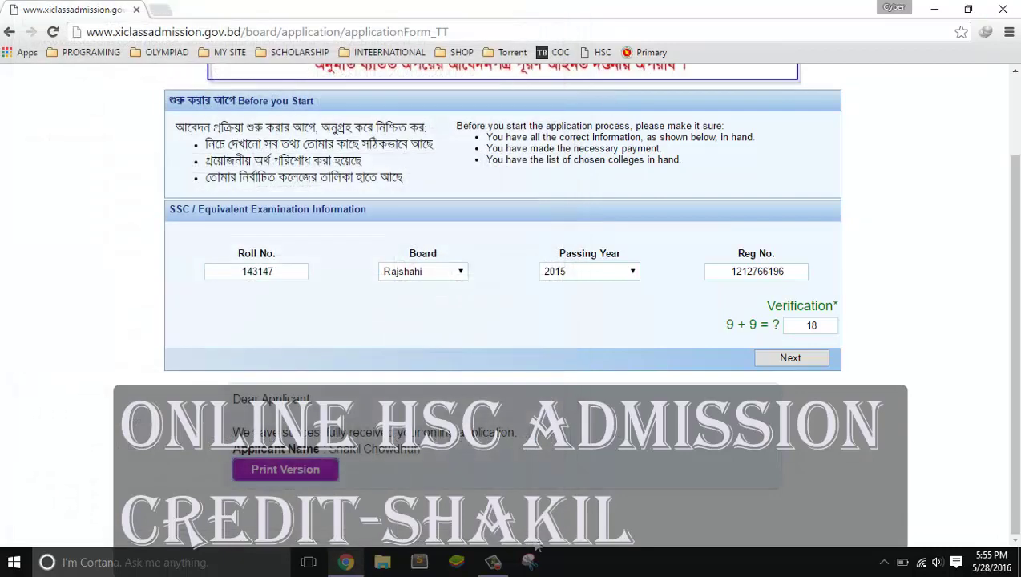
pyautogui.moveTo(510, 568)
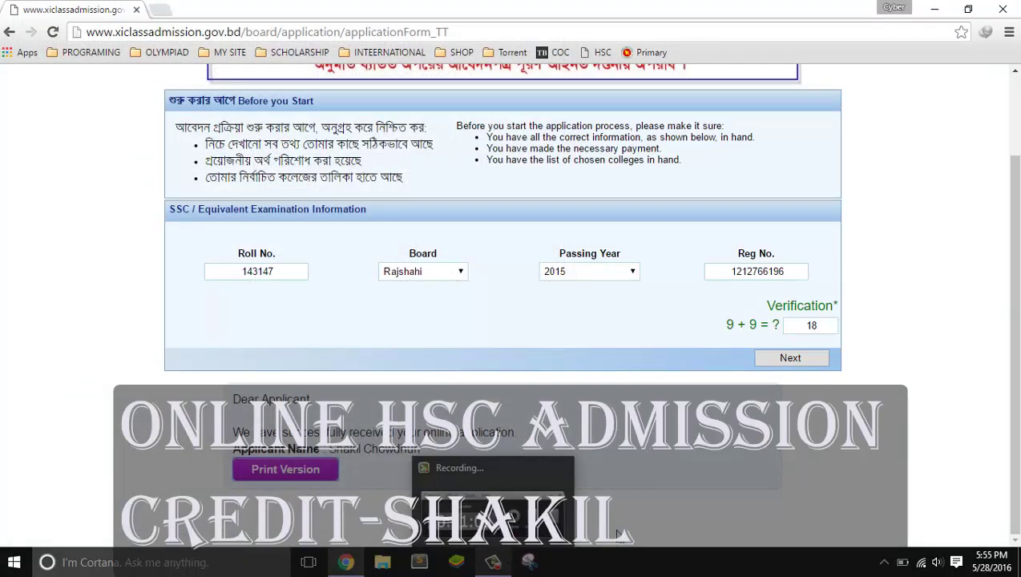